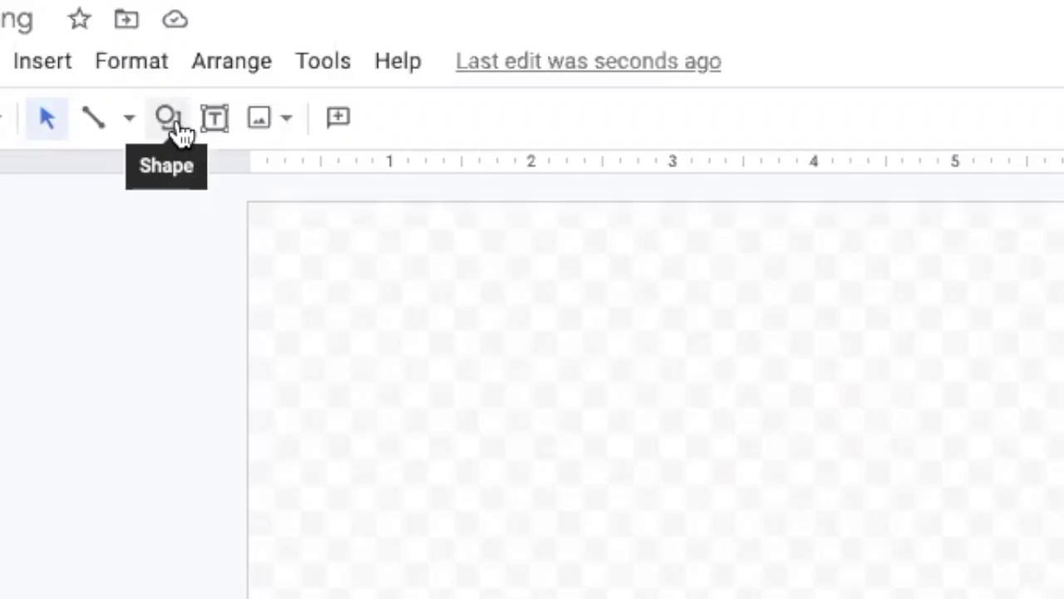
# - Draw a sun shape from the Shapes menu near the top centre of the page
pyautogui.click(181, 131)
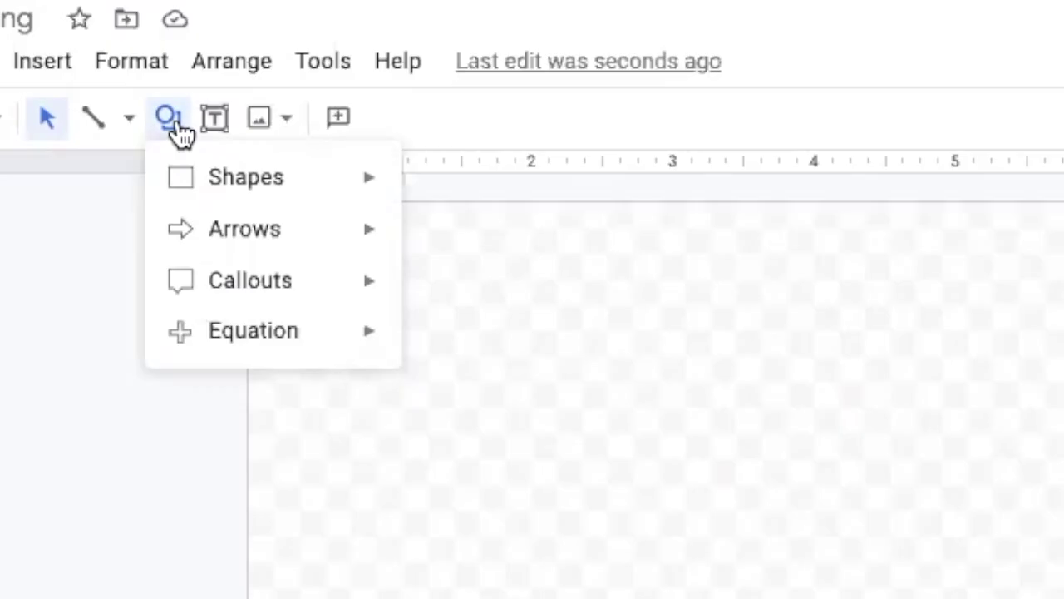
pyautogui.moveTo(202, 190)
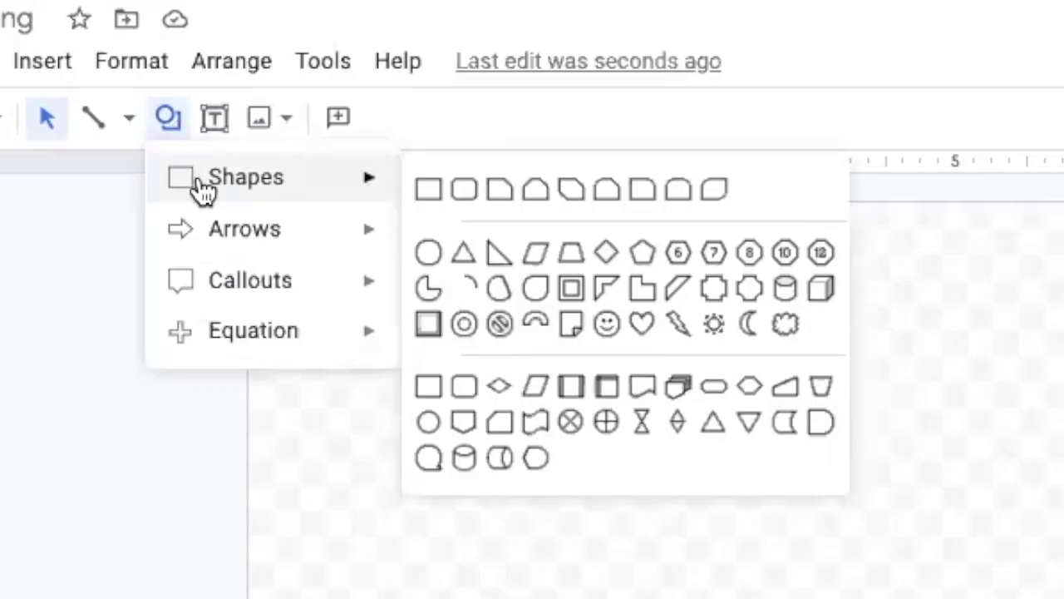
pyautogui.click(714, 329)
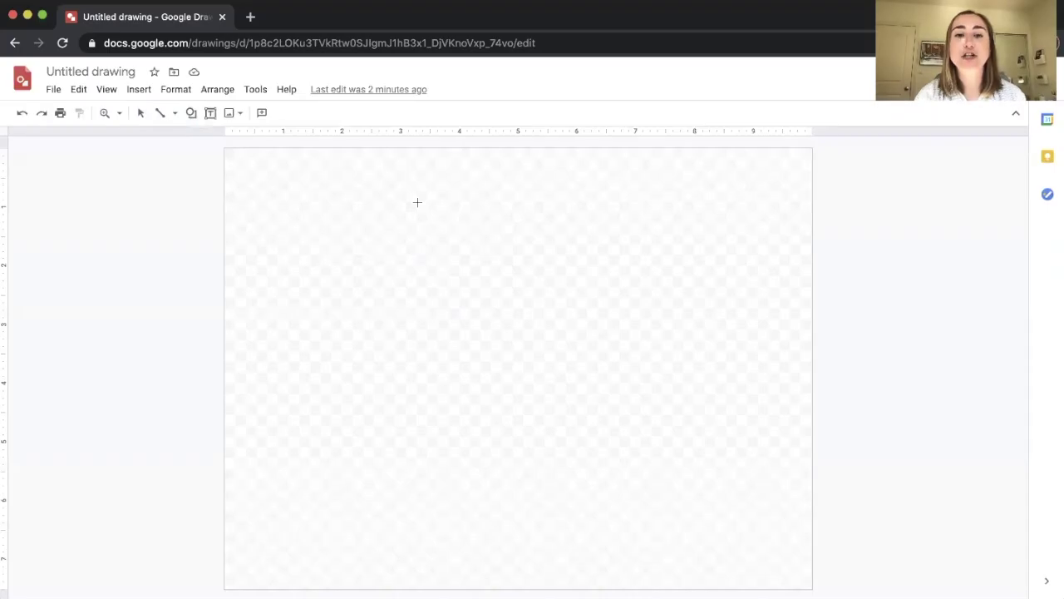
pyautogui.moveTo(418, 202); pyautogui.dragTo(590, 384)
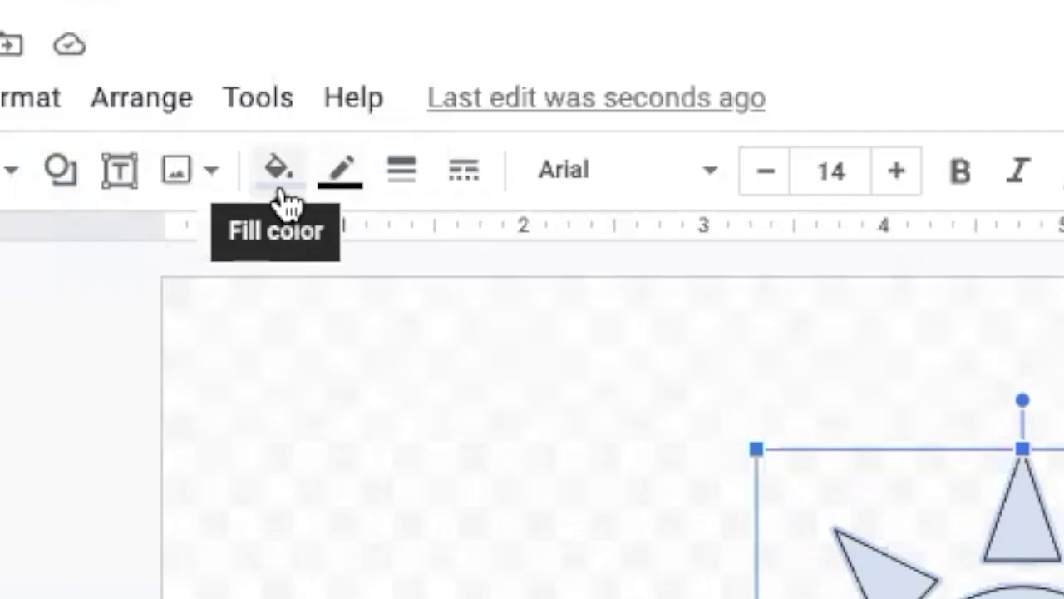
# - Fill the sun yellow, try a gold gradient, then settle on solid yellow
pyautogui.click(278, 170)
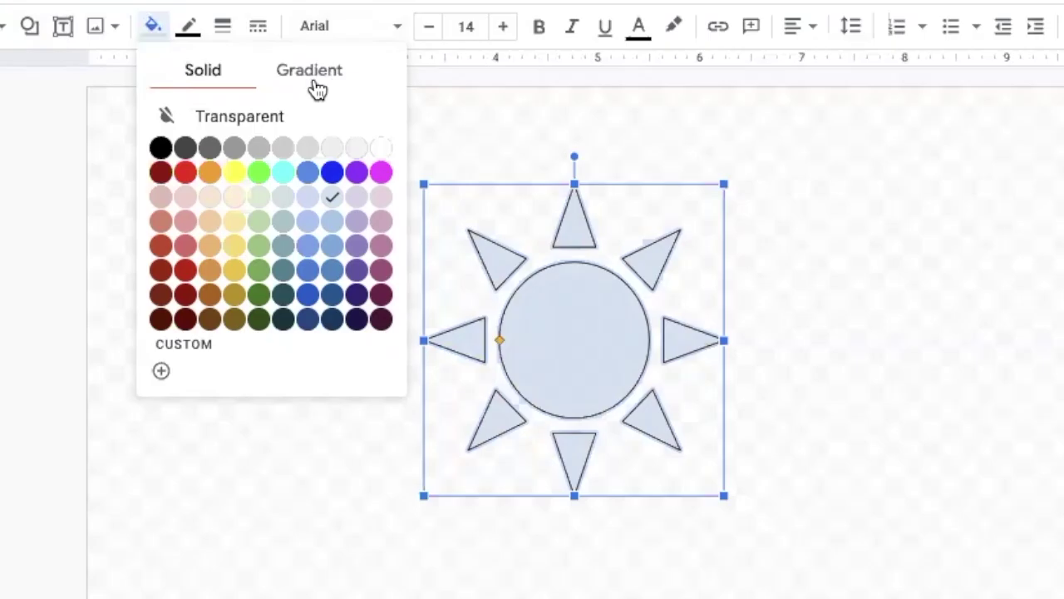
pyautogui.click(236, 172)
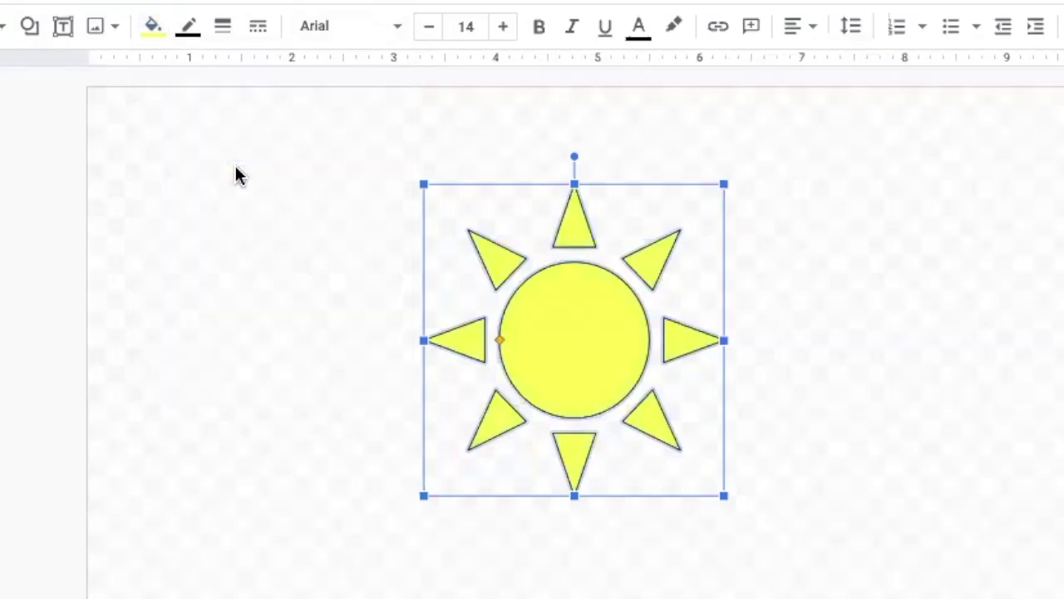
pyautogui.click(151, 36)
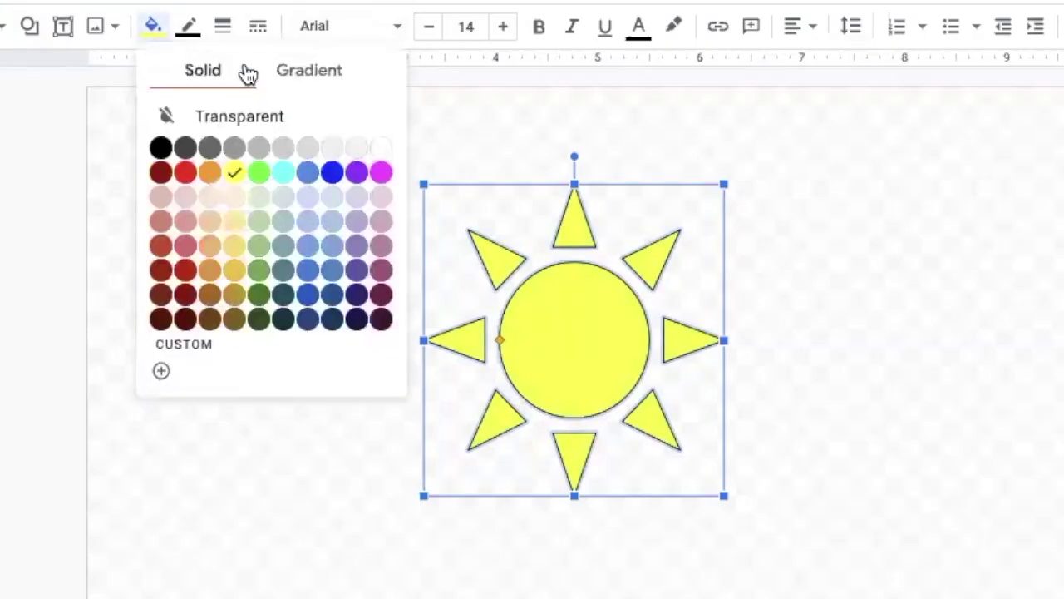
pyautogui.click(304, 81)
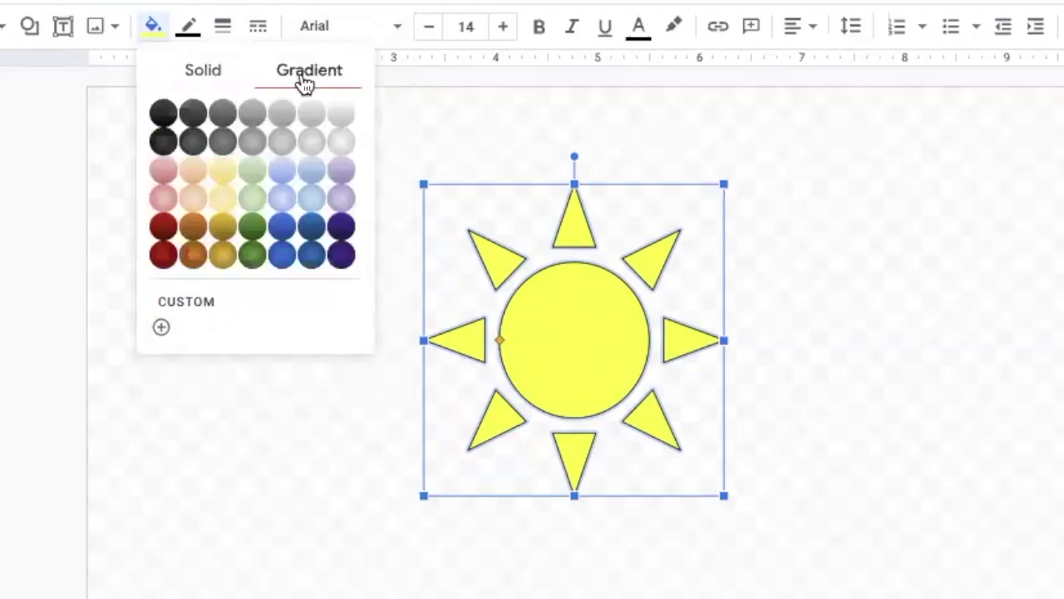
pyautogui.click(222, 255)
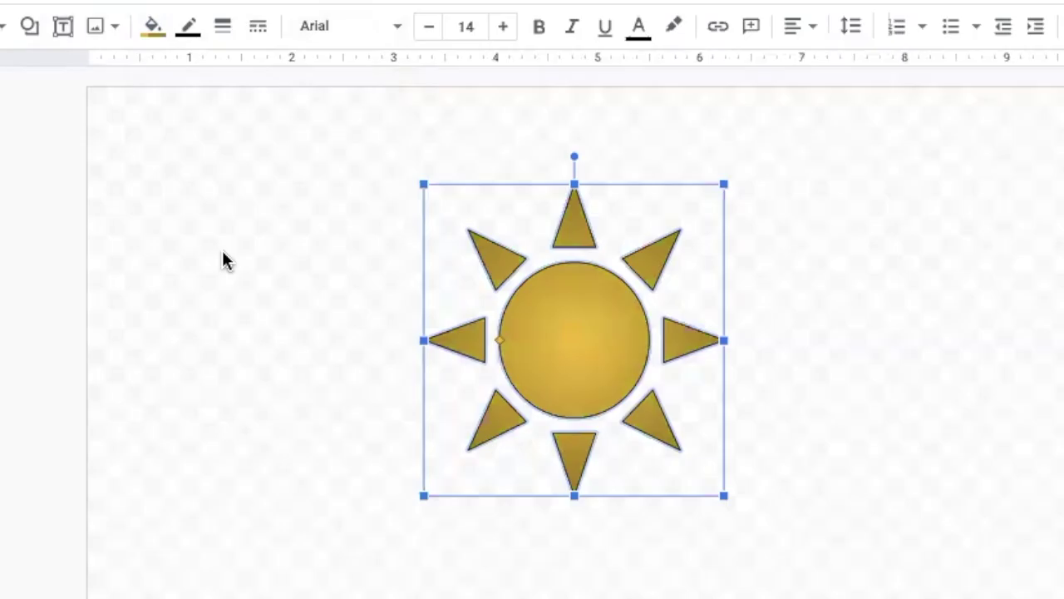
pyautogui.click(154, 37)
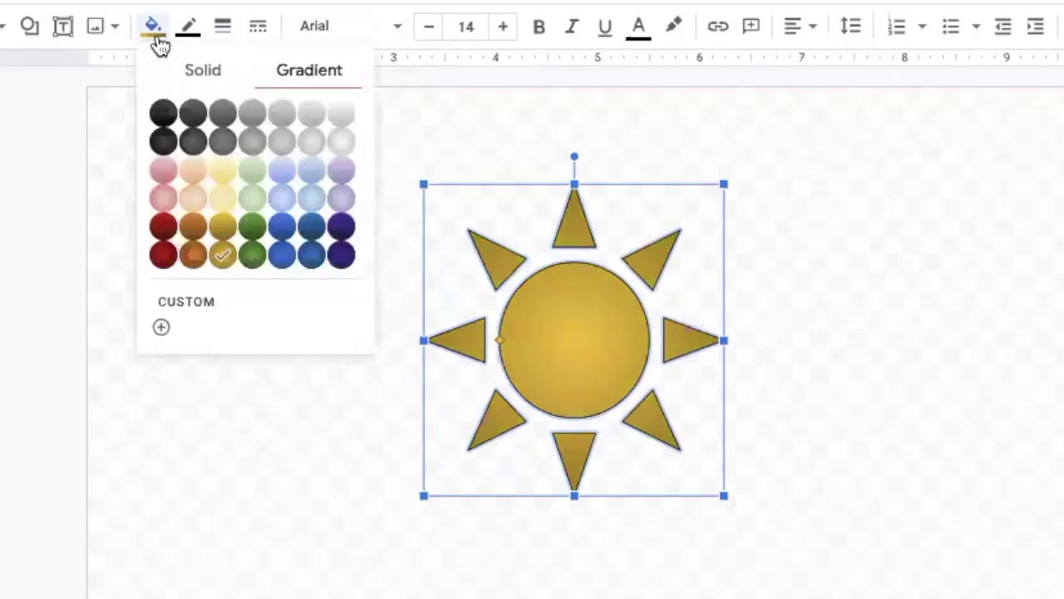
pyautogui.click(196, 76)
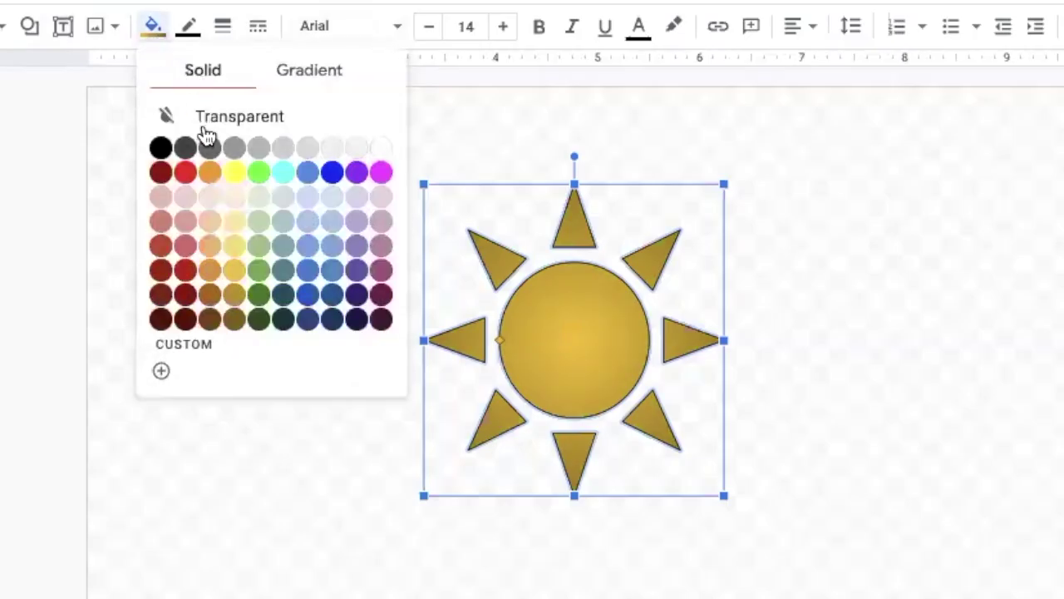
pyautogui.click(235, 172)
pyautogui.click(236, 183)
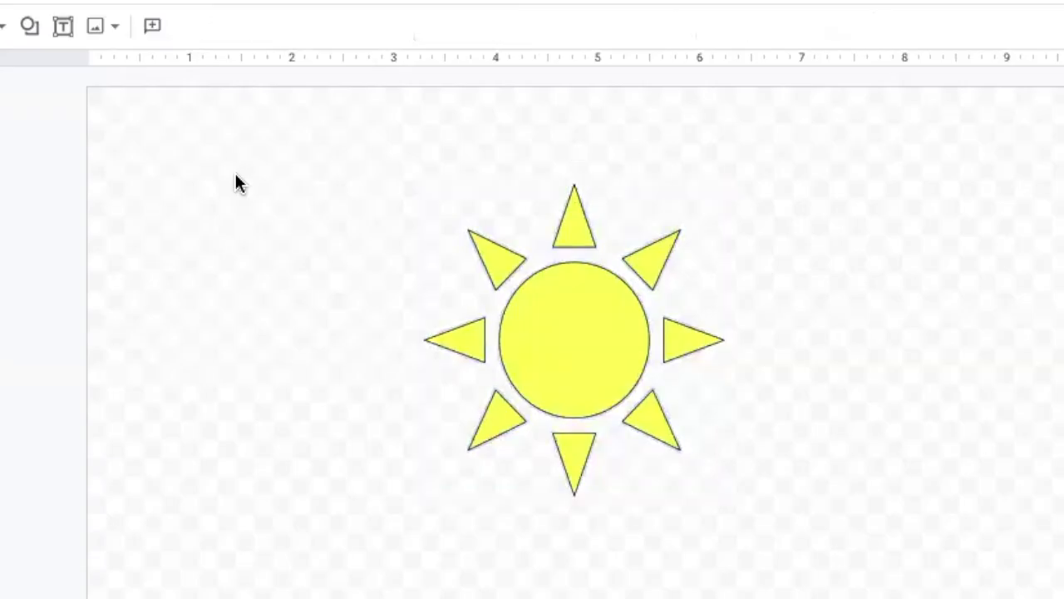
pyautogui.click(583, 399)
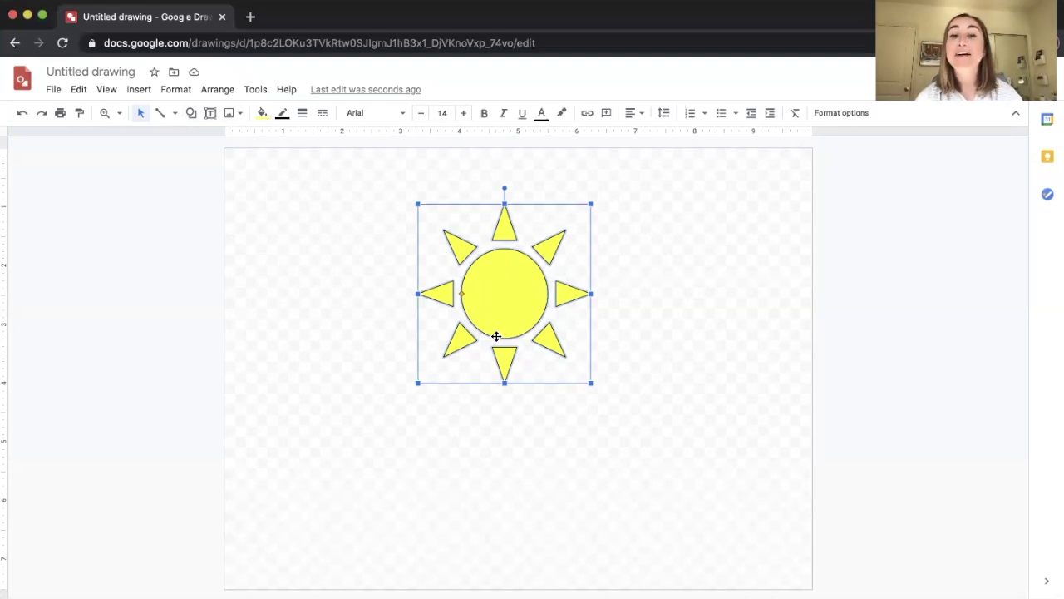
# - Give the sun an orange border with a 4px weight
pyautogui.click(284, 120)
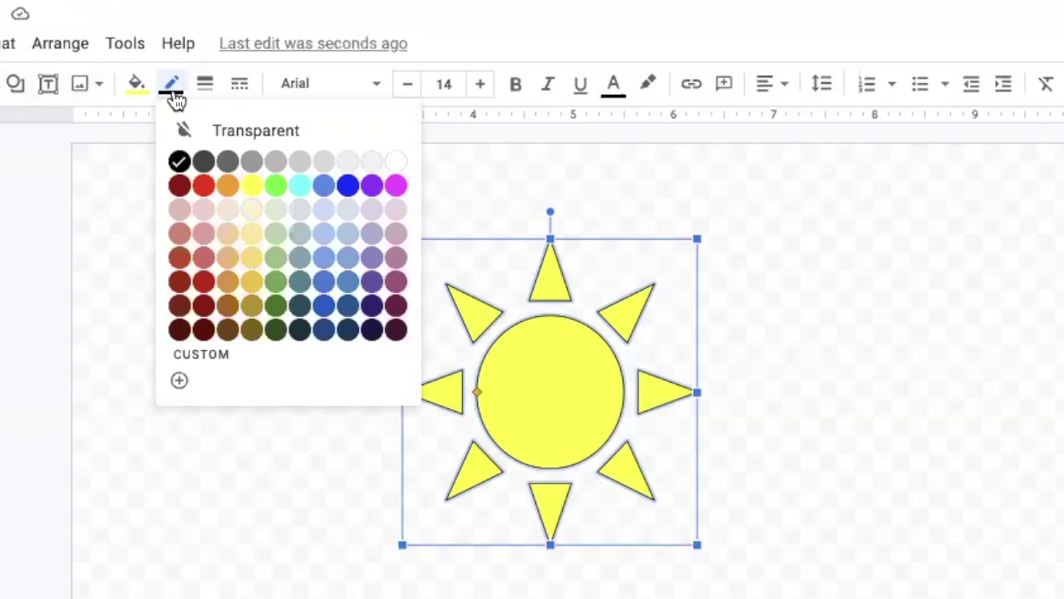
pyautogui.click(226, 284)
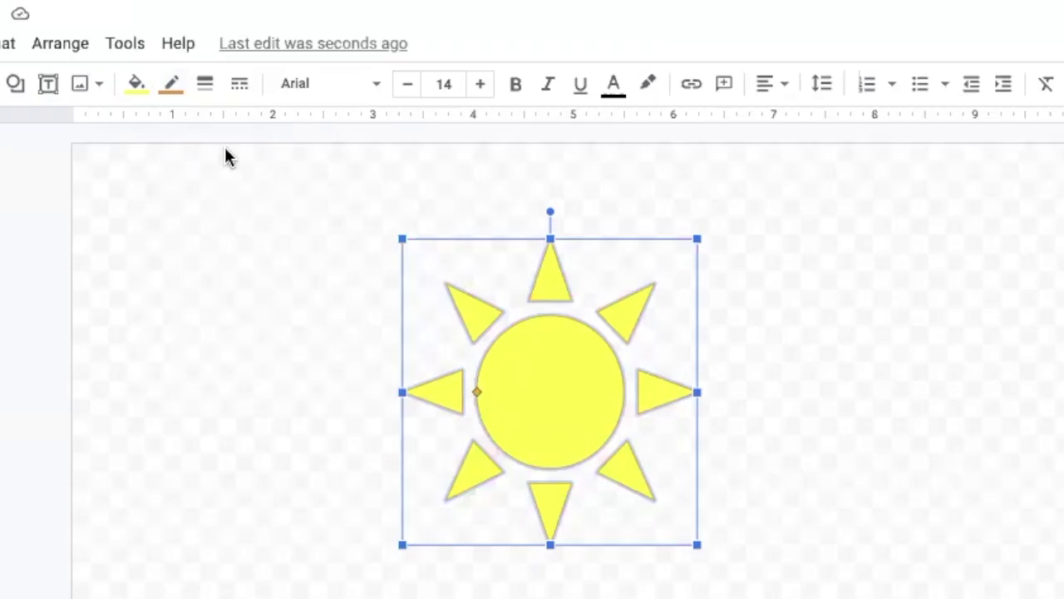
pyautogui.click(205, 88)
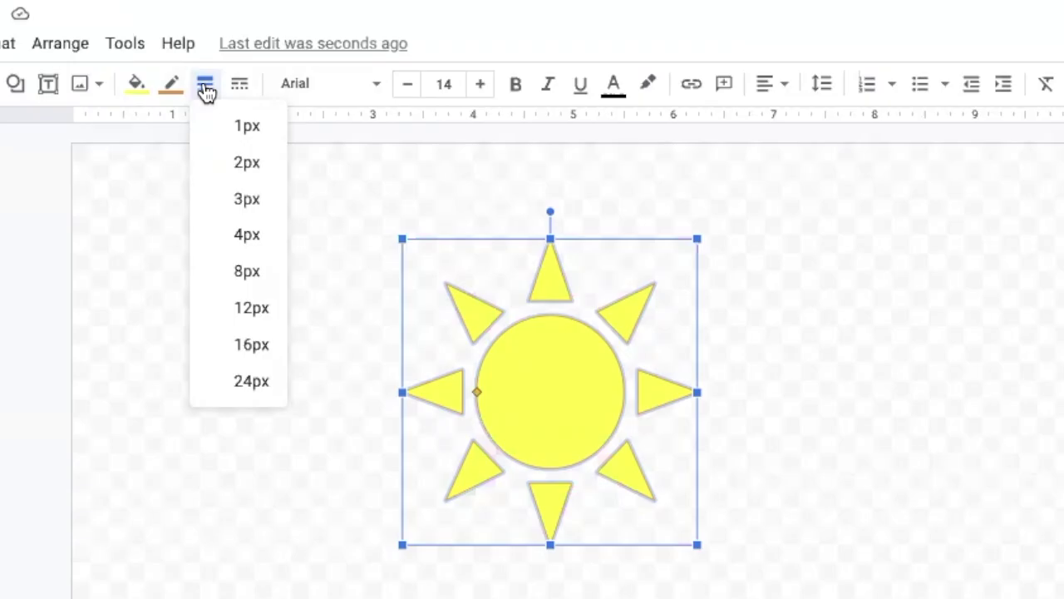
pyautogui.click(235, 241)
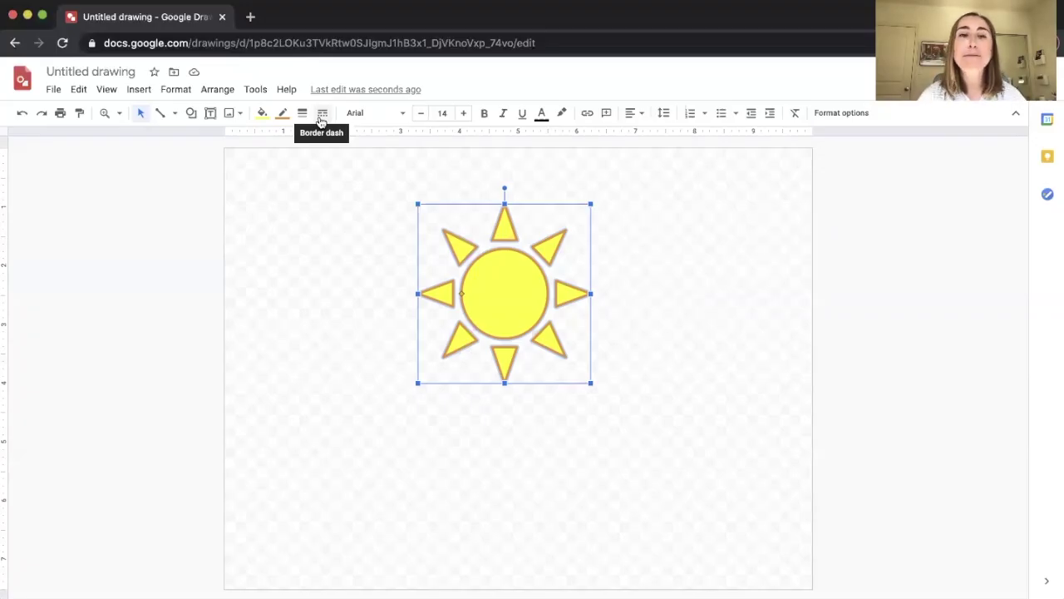
# - Change the sun's orange outline to a dashed style
pyautogui.click(322, 114)
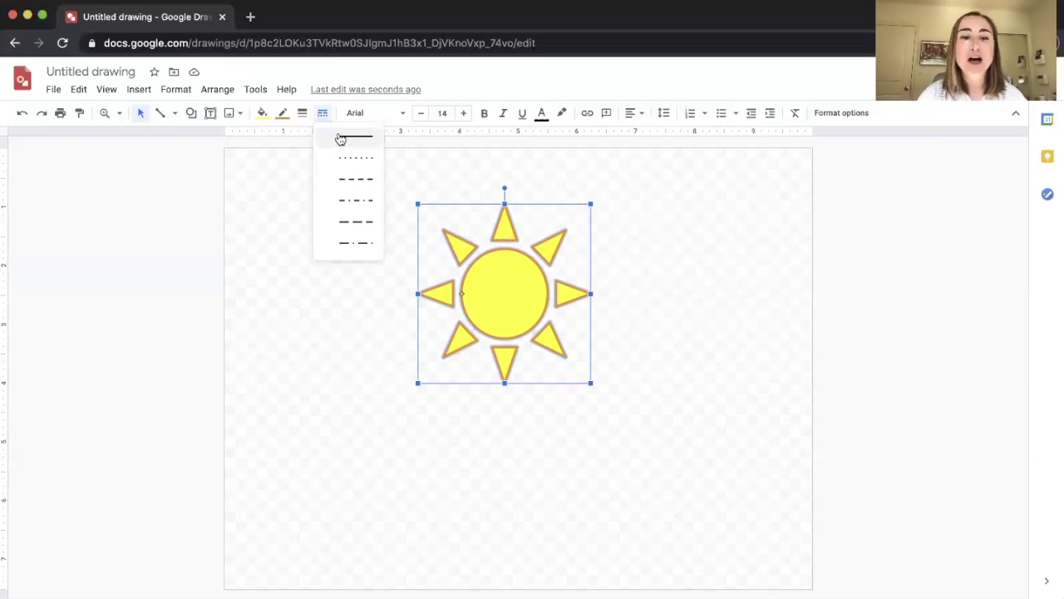
pyautogui.click(347, 178)
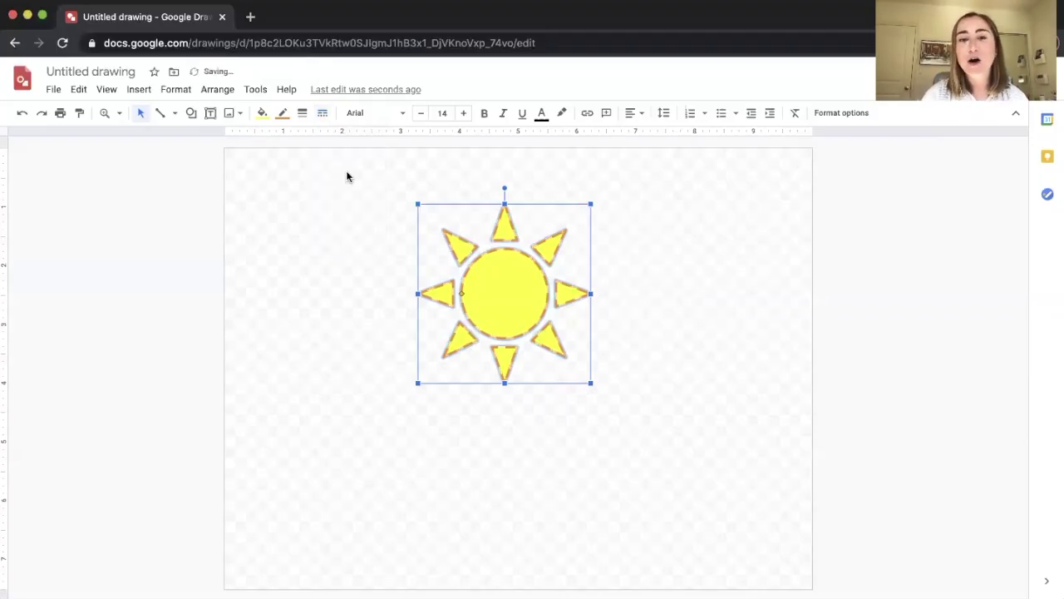
pyautogui.click(347, 179)
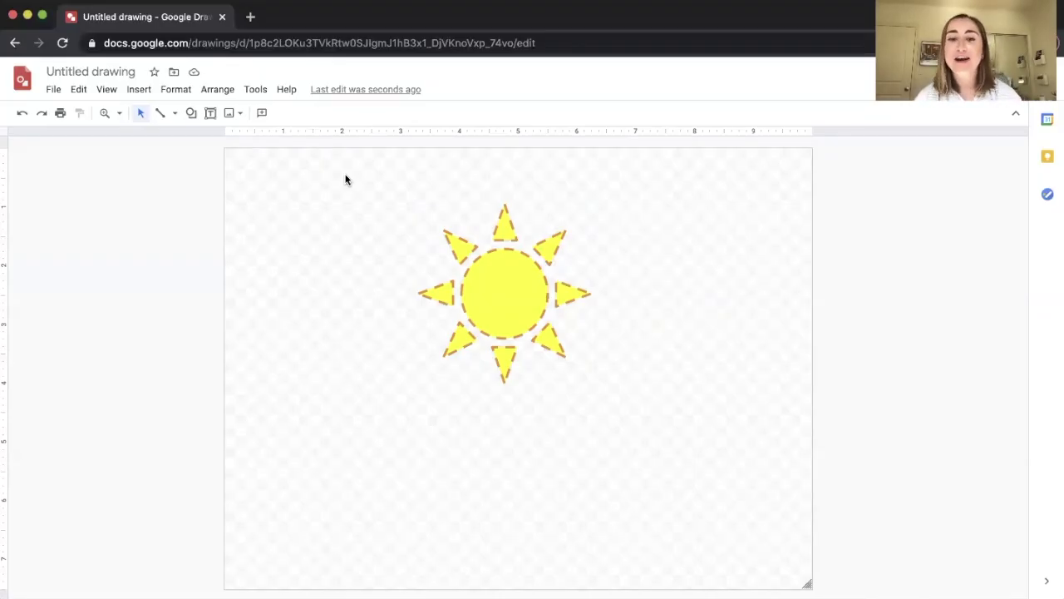
# - Move the sun to the upper-left of the page
pyautogui.click(475, 285)
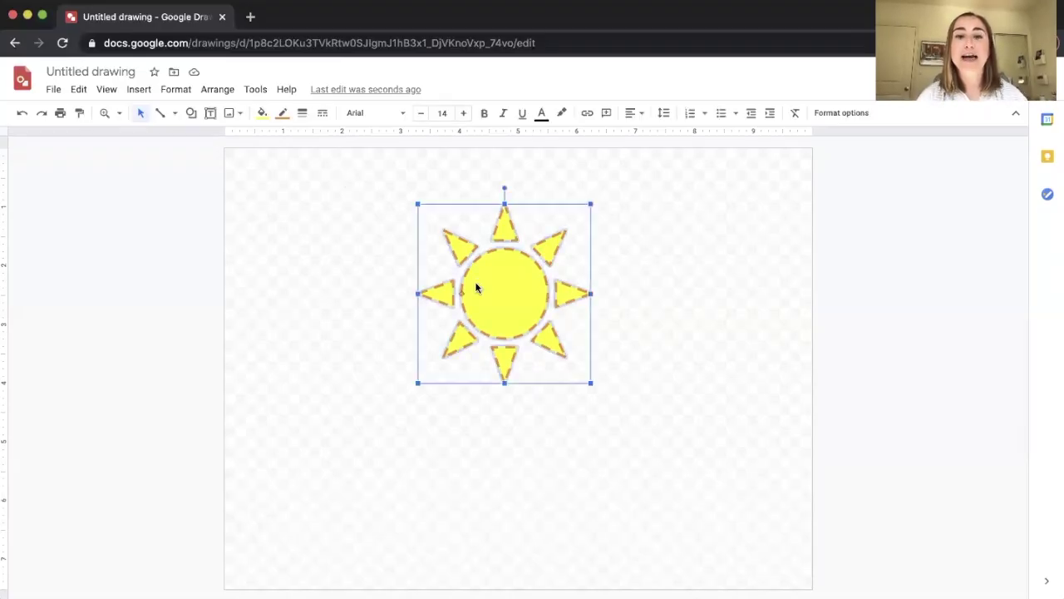
pyautogui.moveTo(475, 287); pyautogui.dragTo(304, 244)
pyautogui.click(542, 280)
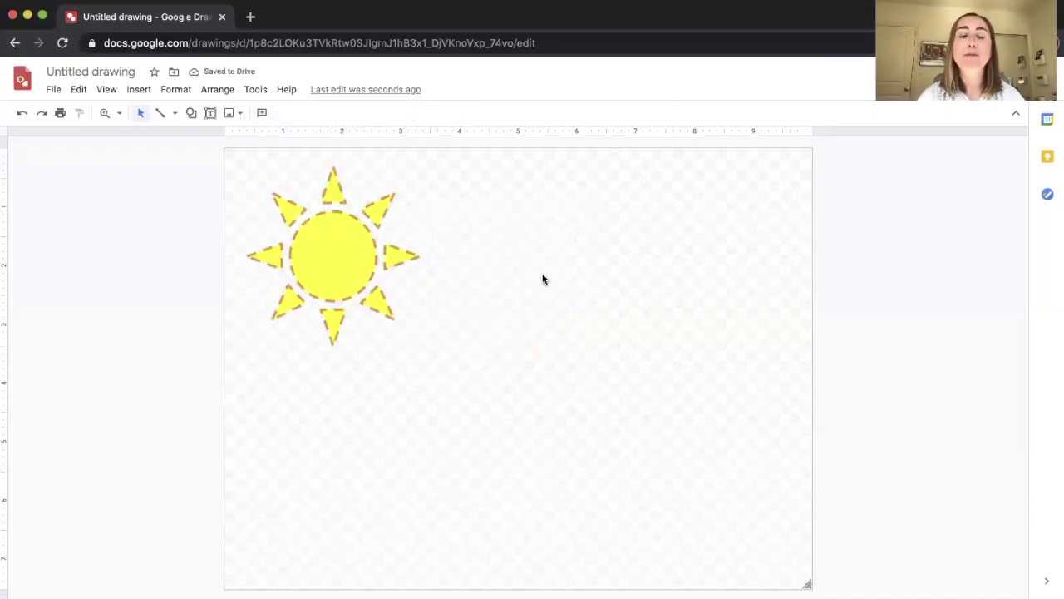
# - Draw a cloud shape from the Shapes menu to the right of the sun
pyautogui.click(191, 113)
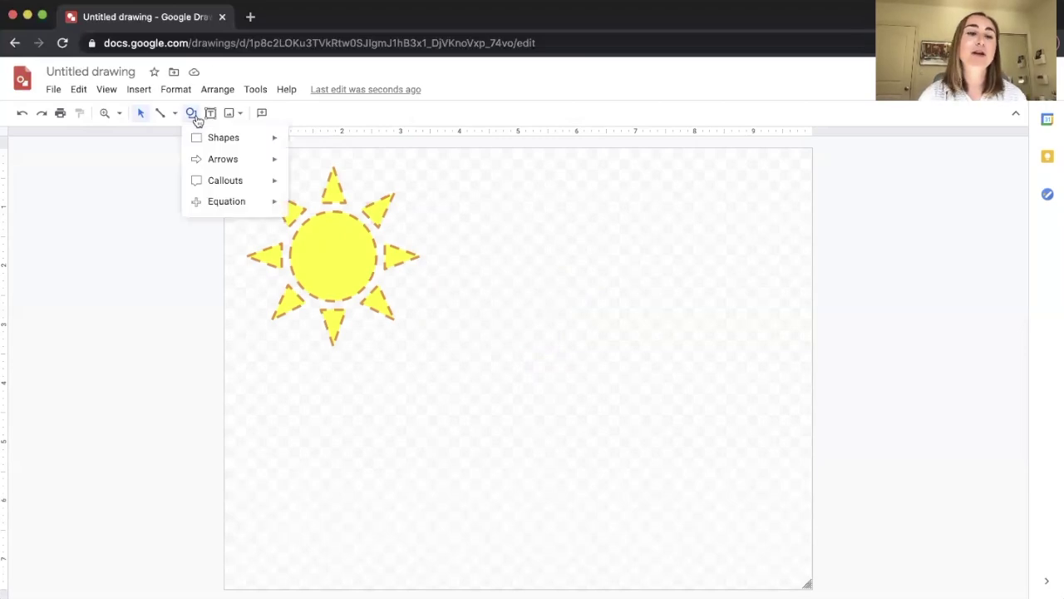
pyautogui.moveTo(206, 138)
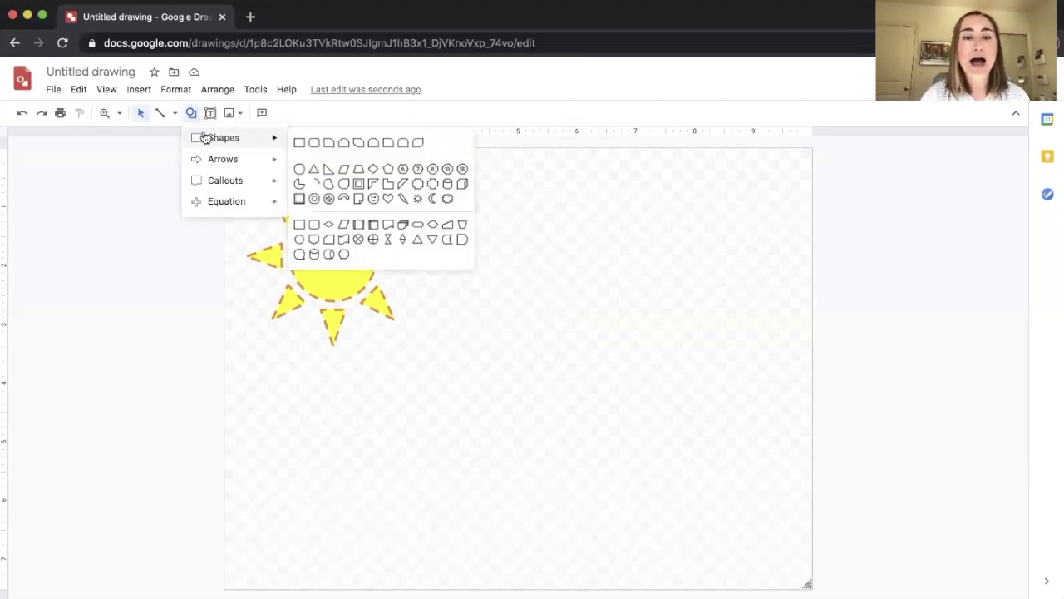
pyautogui.click(448, 198)
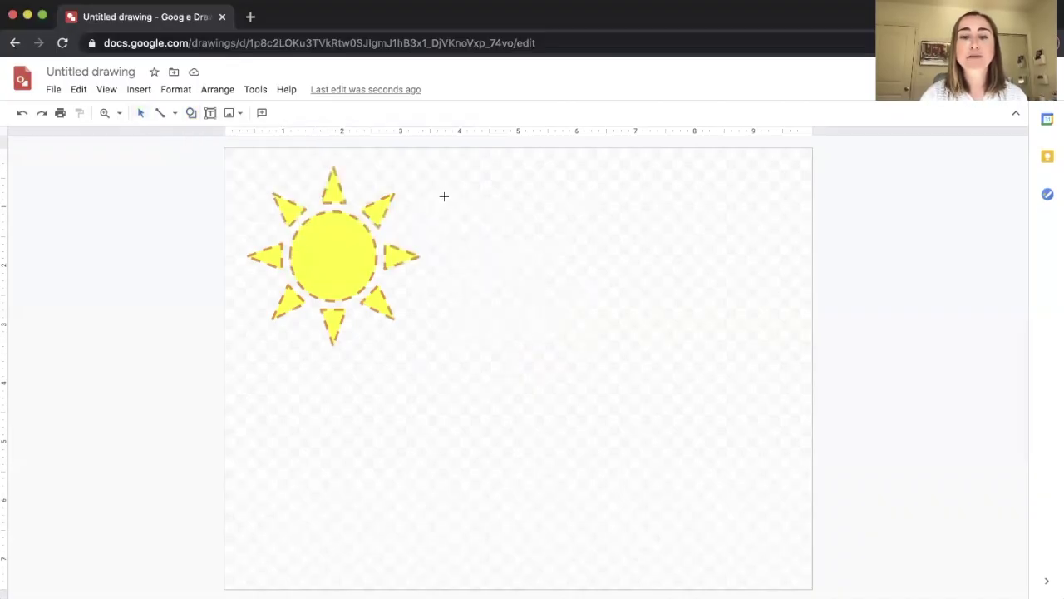
pyautogui.moveTo(444, 196); pyautogui.dragTo(602, 308)
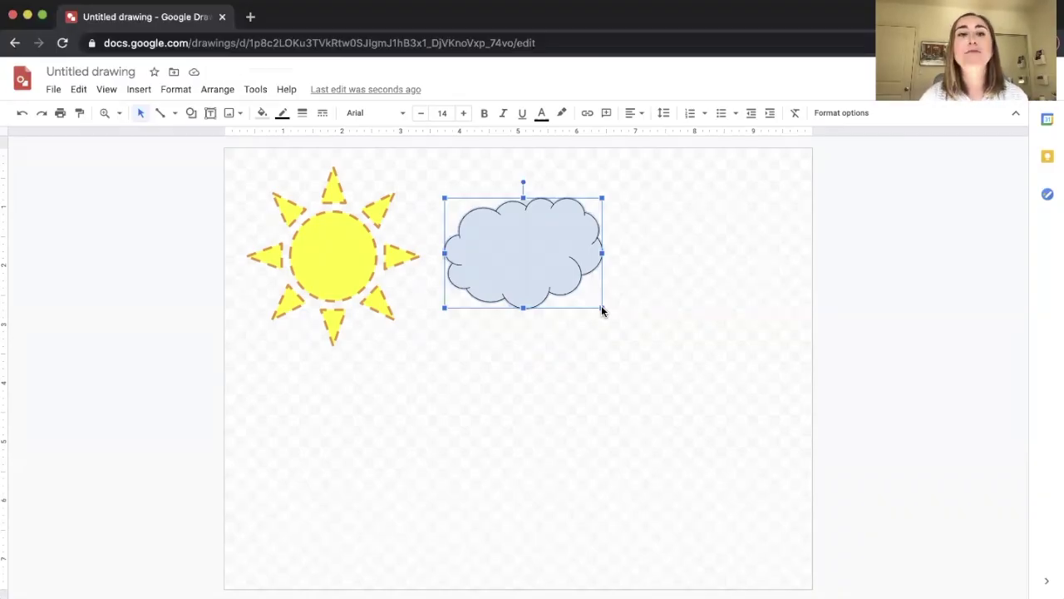
# - Fill the cloud dark blue and give it a 4px outline
pyautogui.click(262, 114)
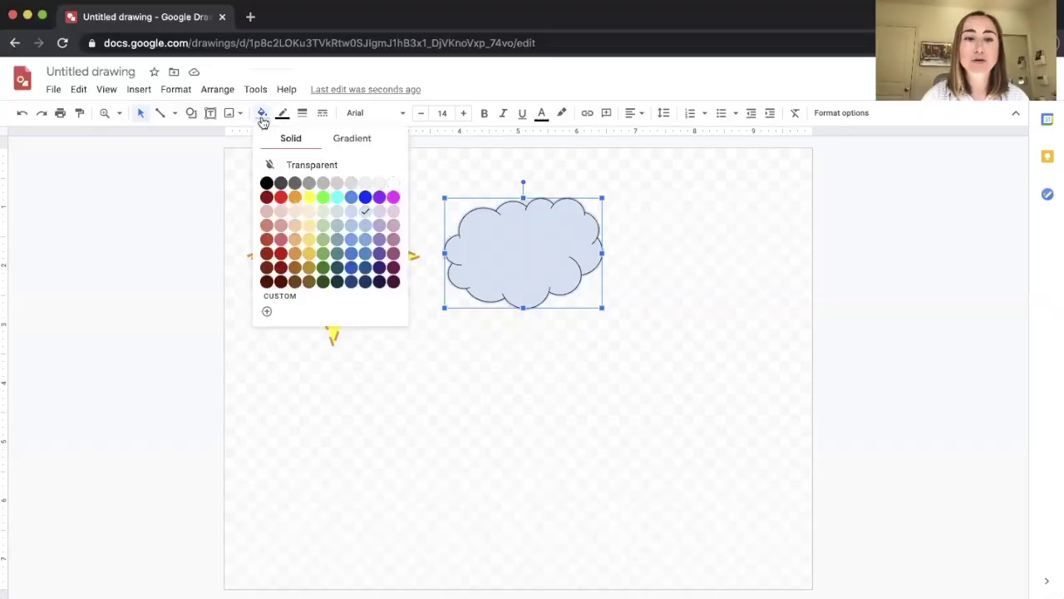
pyautogui.click(364, 254)
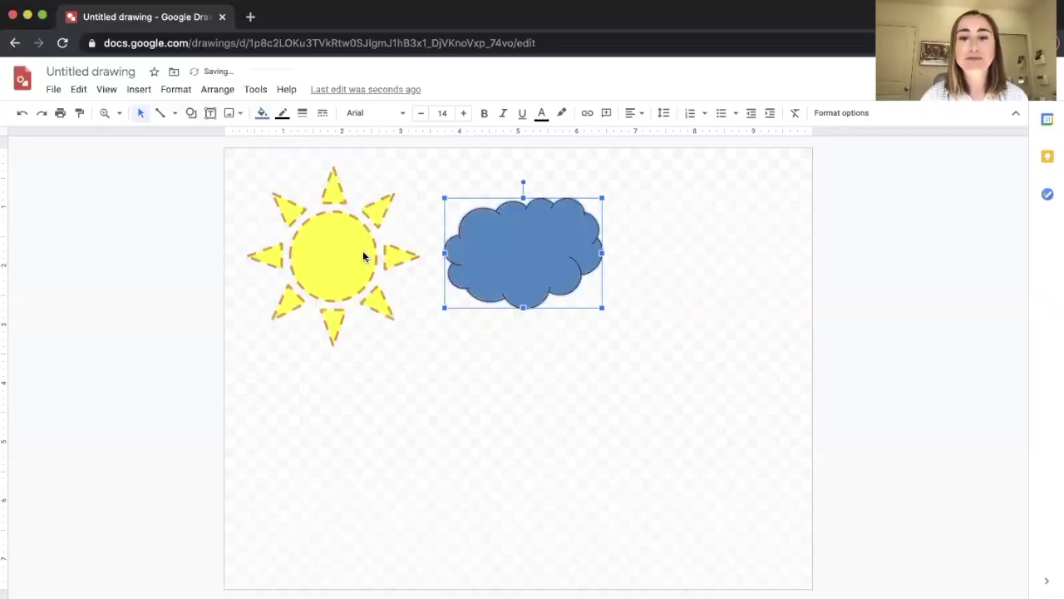
pyautogui.click(304, 117)
pyautogui.click(318, 206)
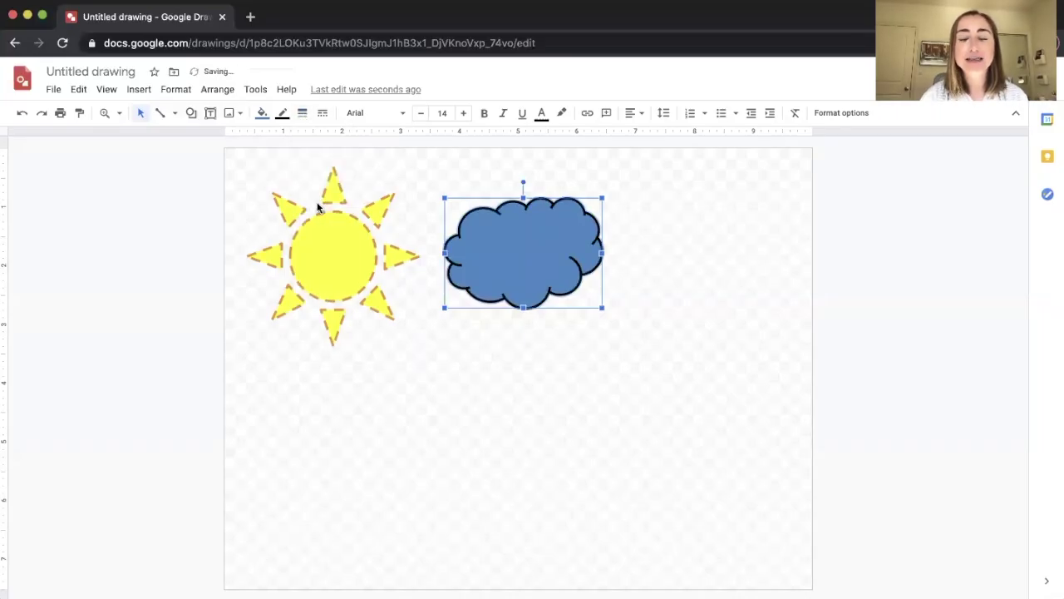
pyautogui.click(511, 360)
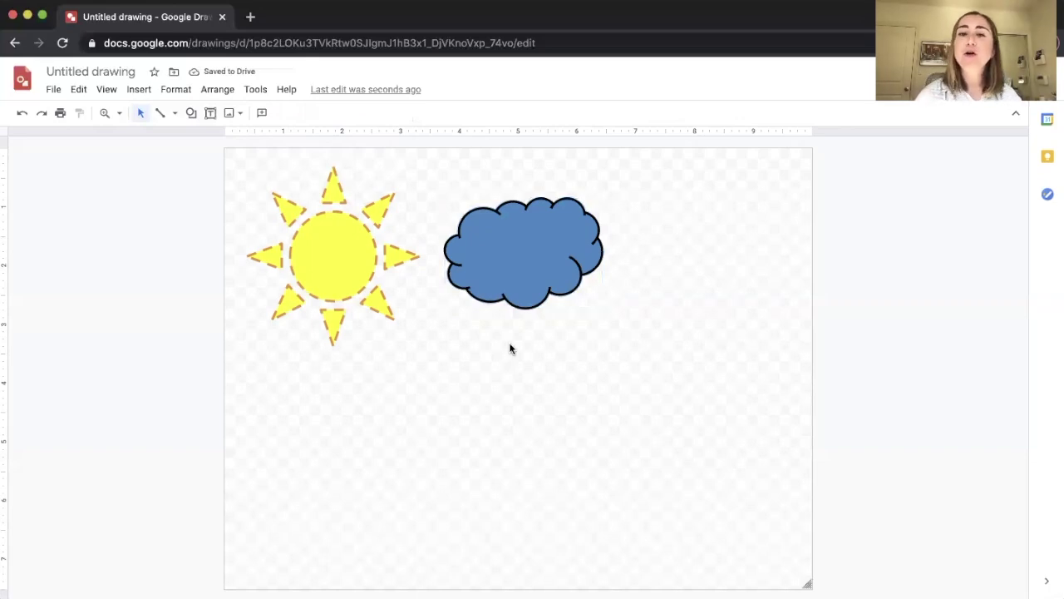
pyautogui.click(520, 239)
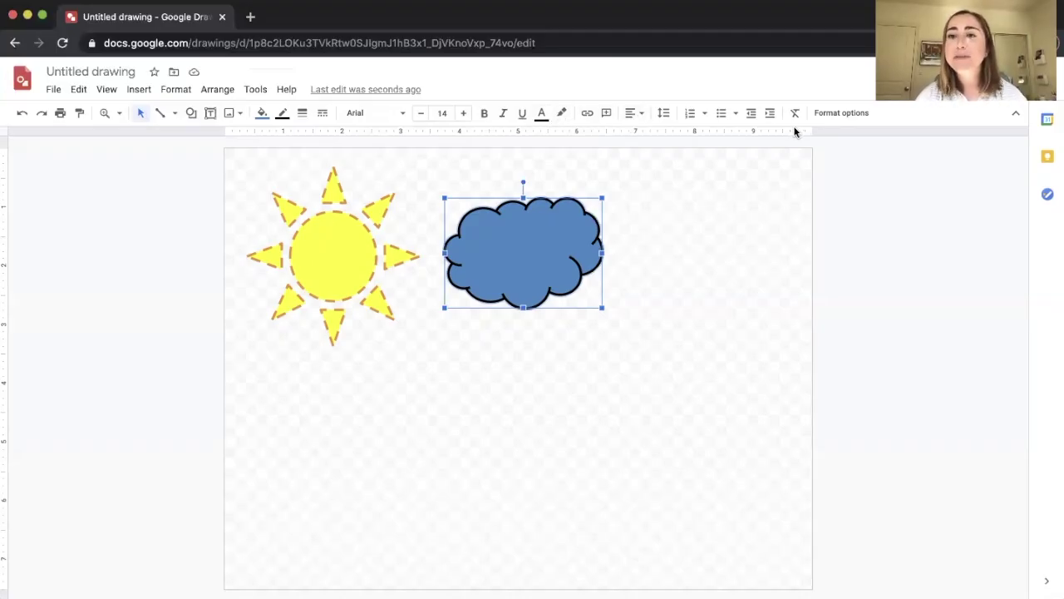
# - Type 'This is a cloud.' inside the cloud and nudge the cloud slightly upward
pyautogui.doubleClick(531, 242)
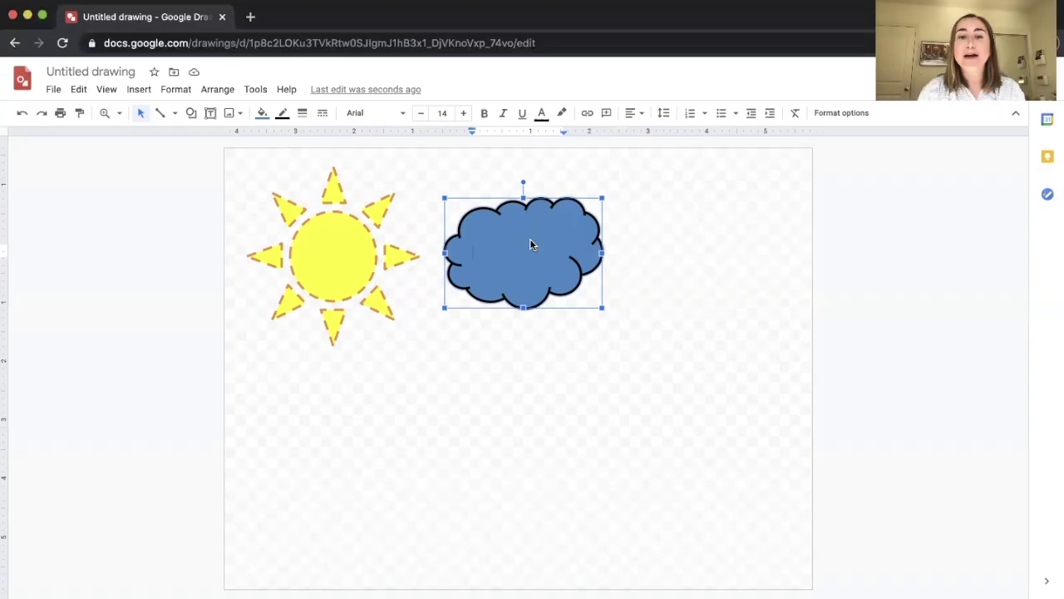
pyautogui.write('This is a')
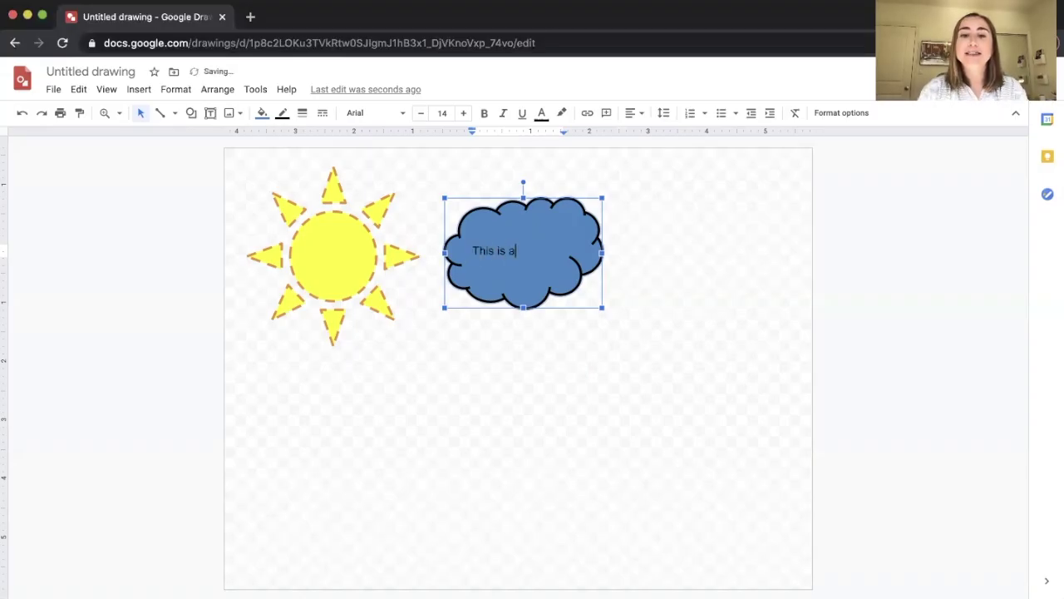
pyautogui.write(' cloud.')
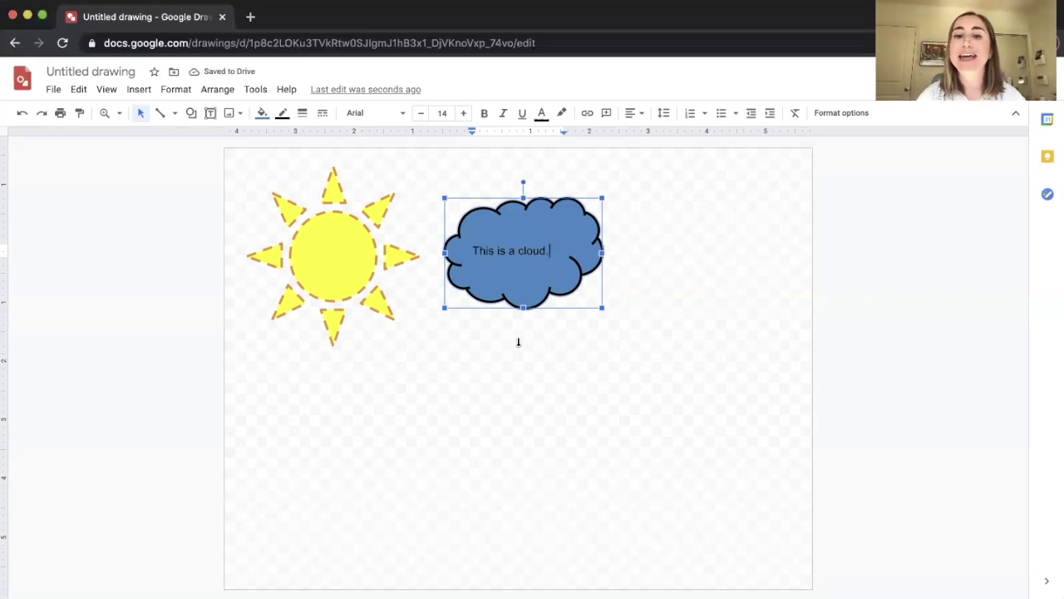
pyautogui.click(512, 400)
pyautogui.moveTo(542, 284)
pyautogui.mouseDown()
pyautogui.moveTo(568, 385)
pyautogui.moveTo(562, 284)
pyautogui.moveTo(546, 264)
pyautogui.mouseUp()
pyautogui.click(546, 358)
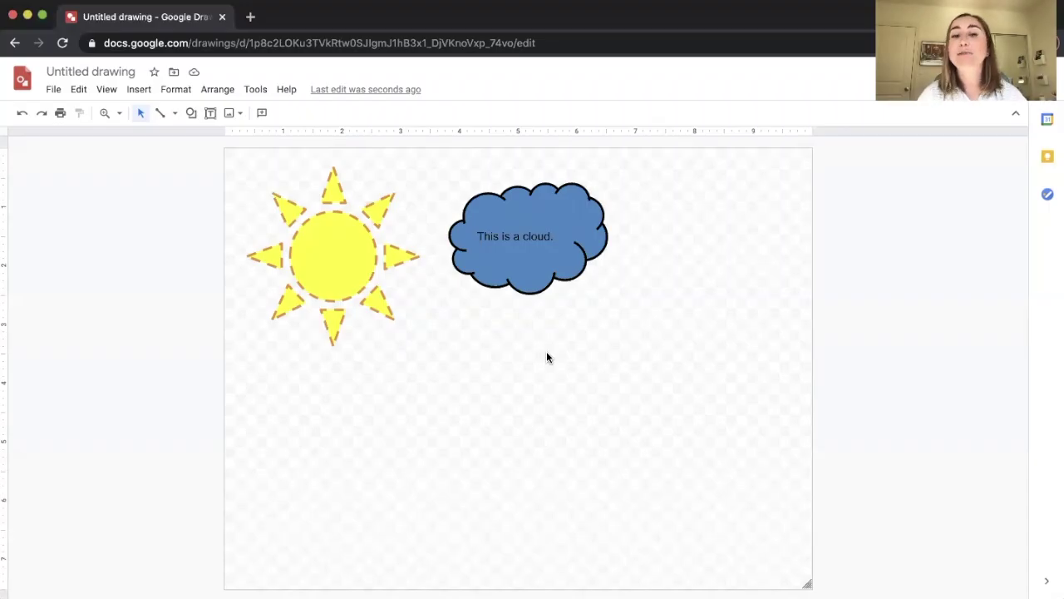
# - Select the cloud's text and set it in the Luckiest Guy font
pyautogui.click(549, 255)
pyautogui.click(543, 235)
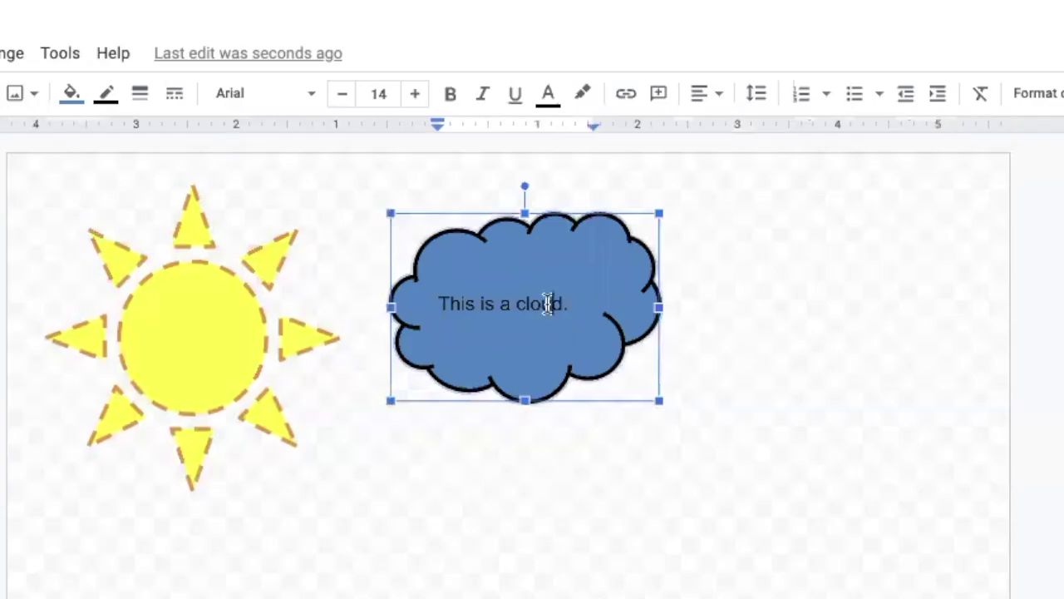
pyautogui.moveTo(559, 236); pyautogui.dragTo(459, 235)
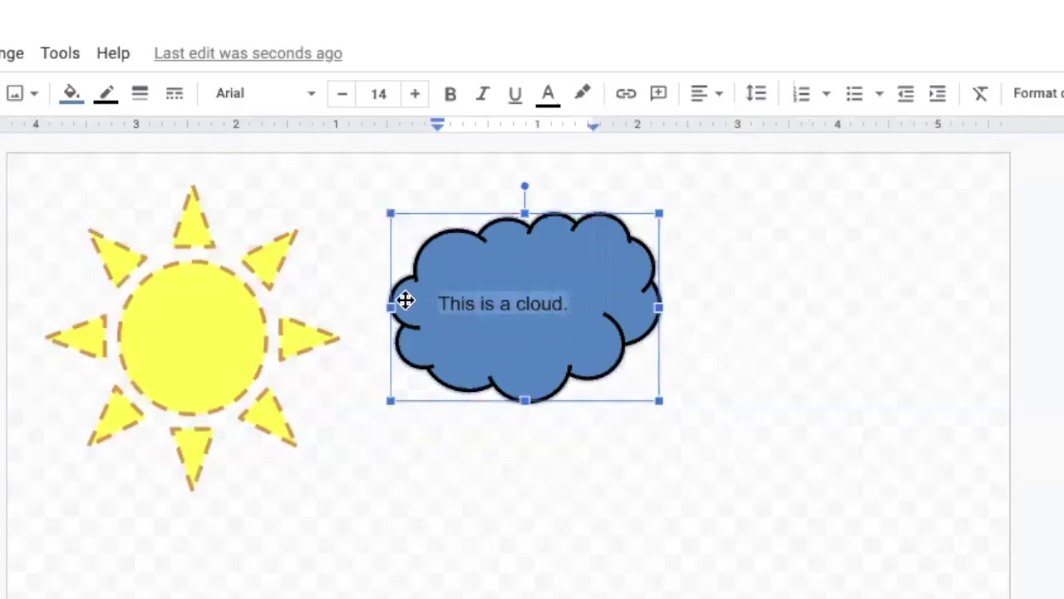
pyautogui.click(290, 95)
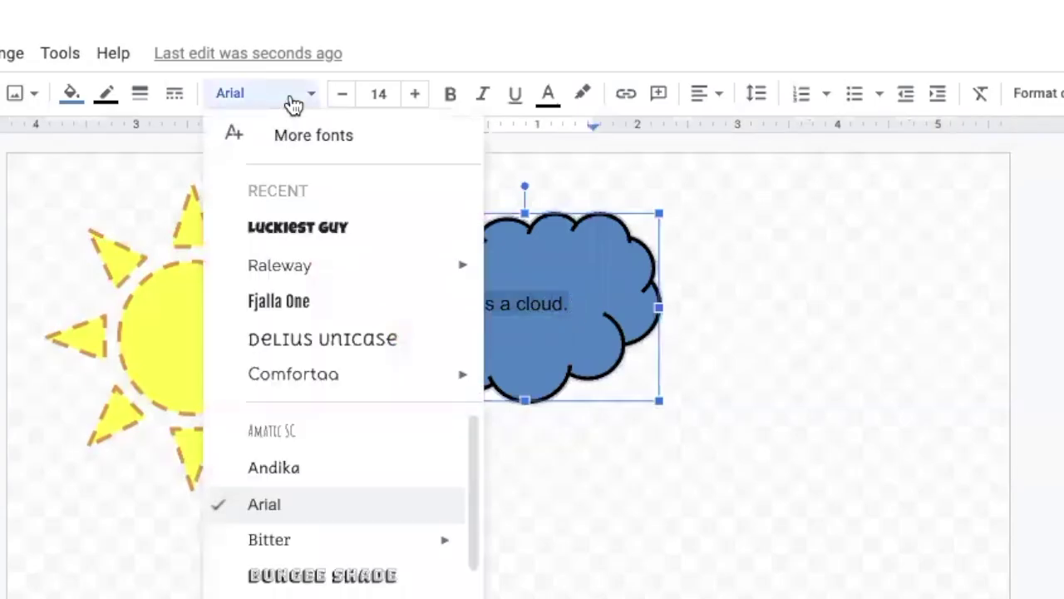
pyautogui.click(325, 237)
# - Make the cloud text white, size 21, and centre-aligned
pyautogui.click(546, 97)
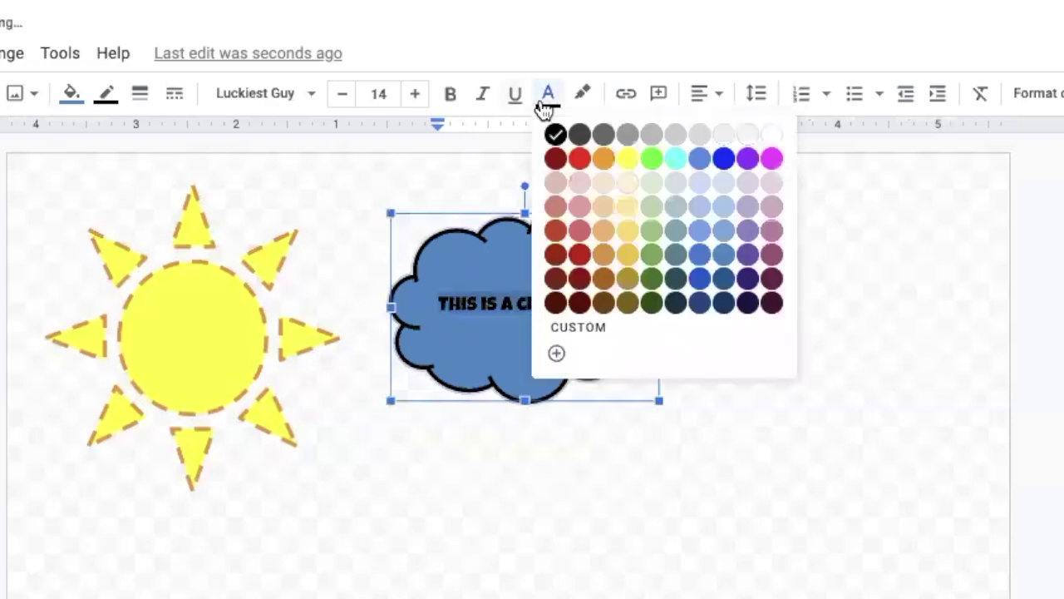
pyautogui.click(774, 135)
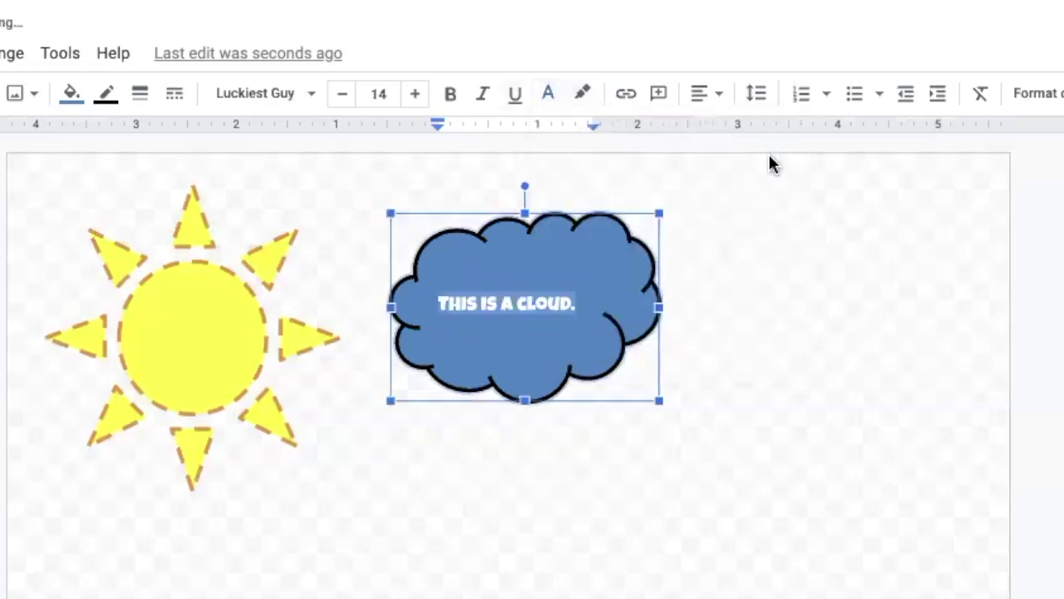
pyautogui.click(414, 94)
pyautogui.click(414, 94)
pyautogui.click(415, 94)
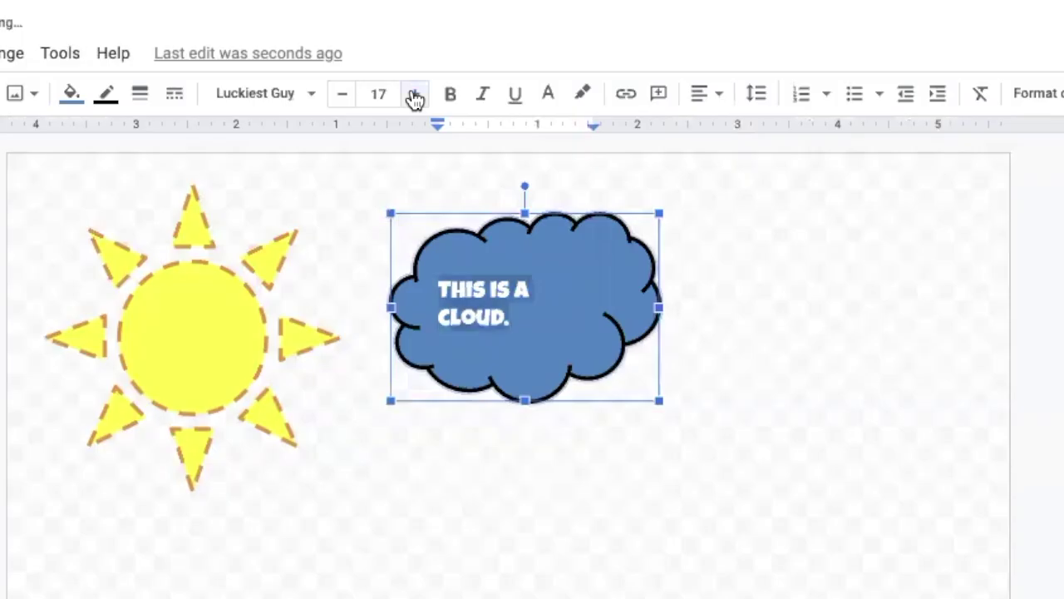
pyautogui.click(414, 94)
pyautogui.click(414, 94)
pyautogui.click(415, 94)
pyautogui.click(414, 94)
pyautogui.click(714, 98)
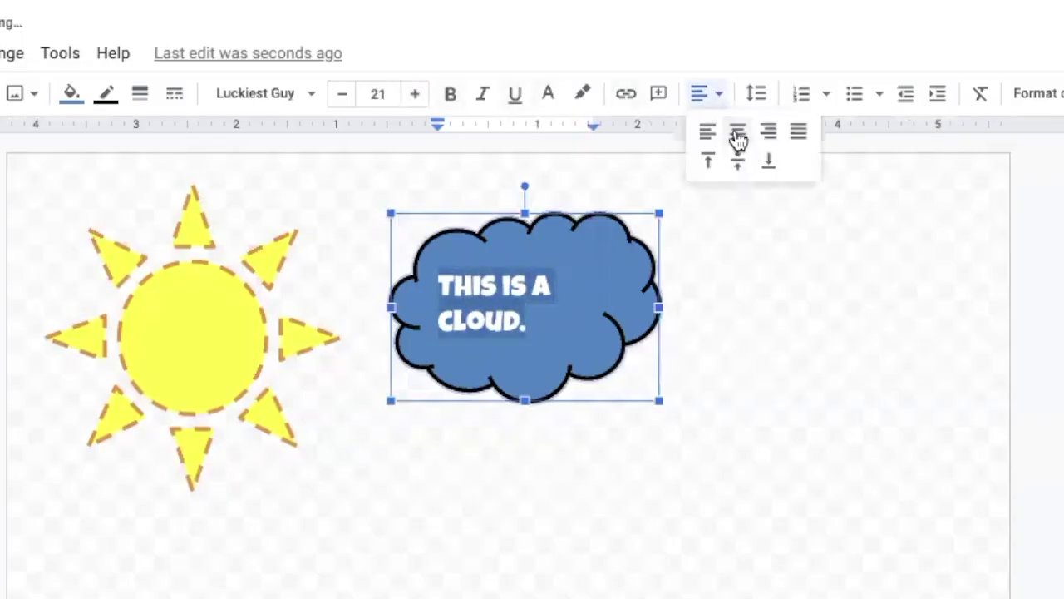
pyautogui.click(739, 133)
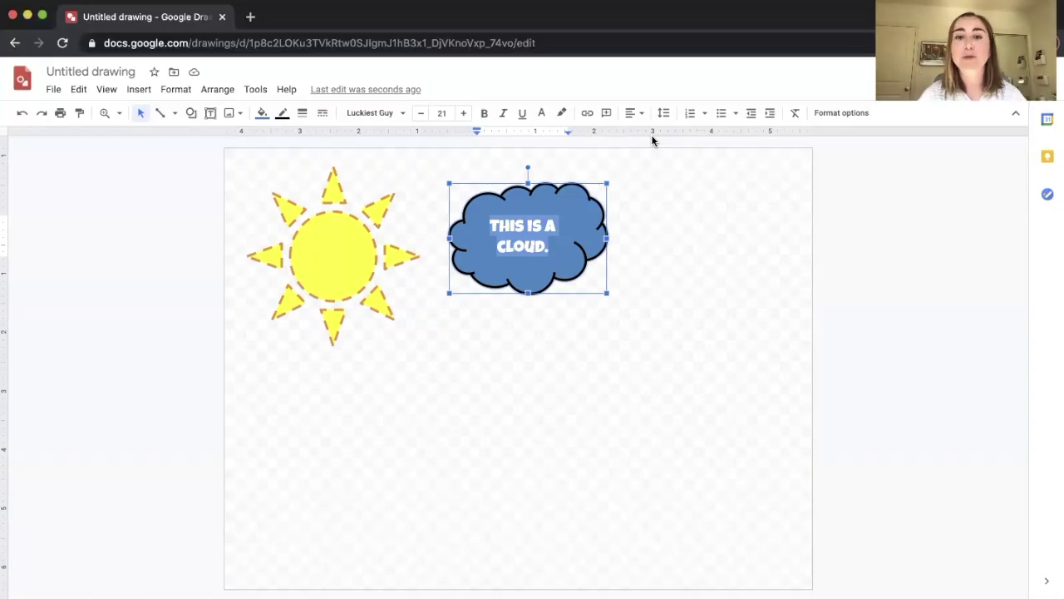
pyautogui.click(653, 232)
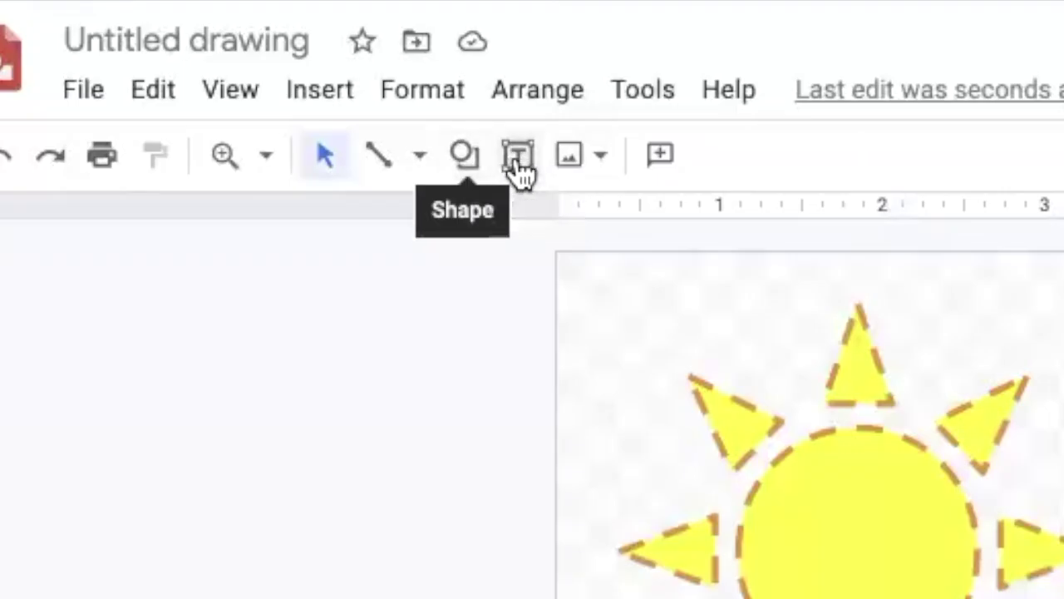
# - Add a text box below the cloud reading 'This is a drawing of the sky.'
pyautogui.click(517, 161)
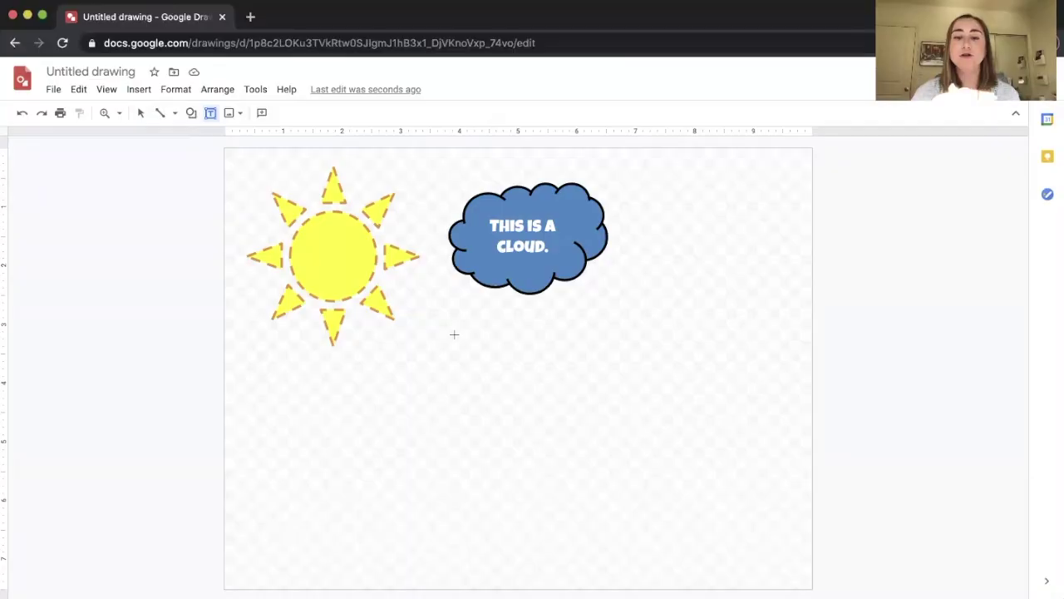
pyautogui.moveTo(454, 334); pyautogui.dragTo(736, 429)
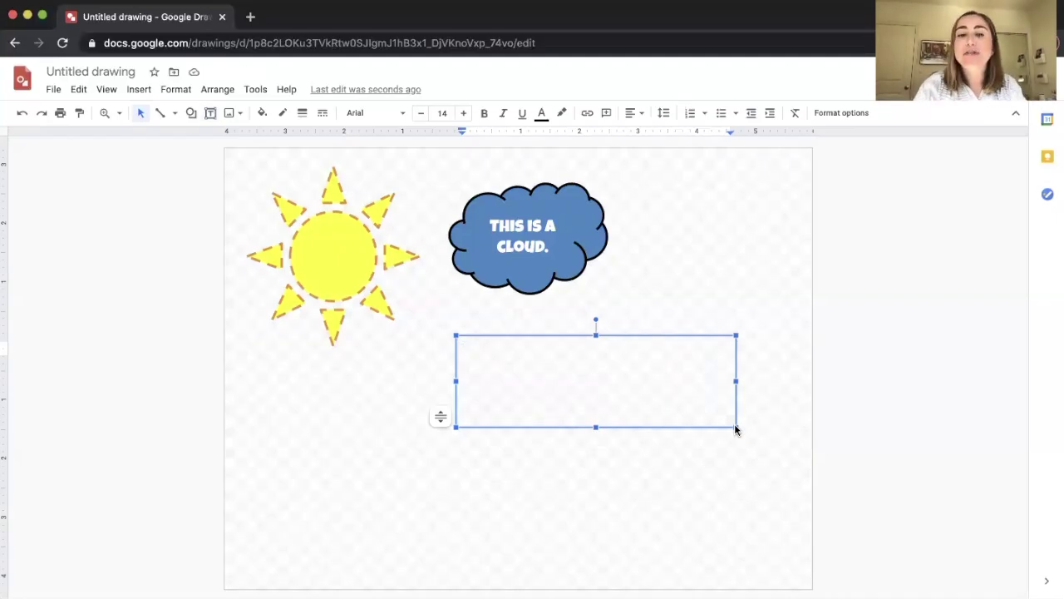
pyautogui.write('This is a drawing ')
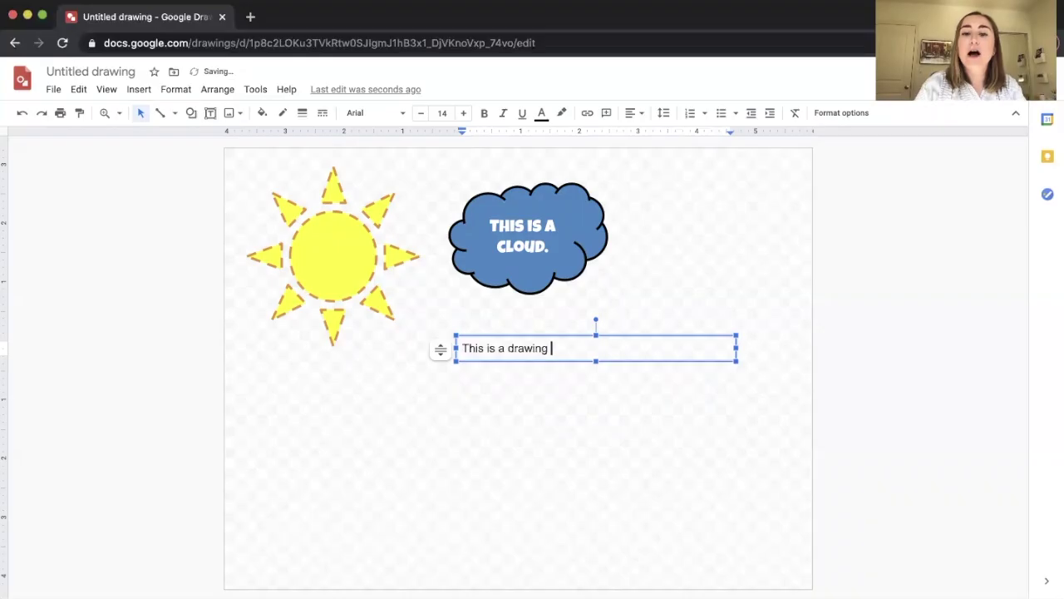
pyautogui.write('of the sky.')
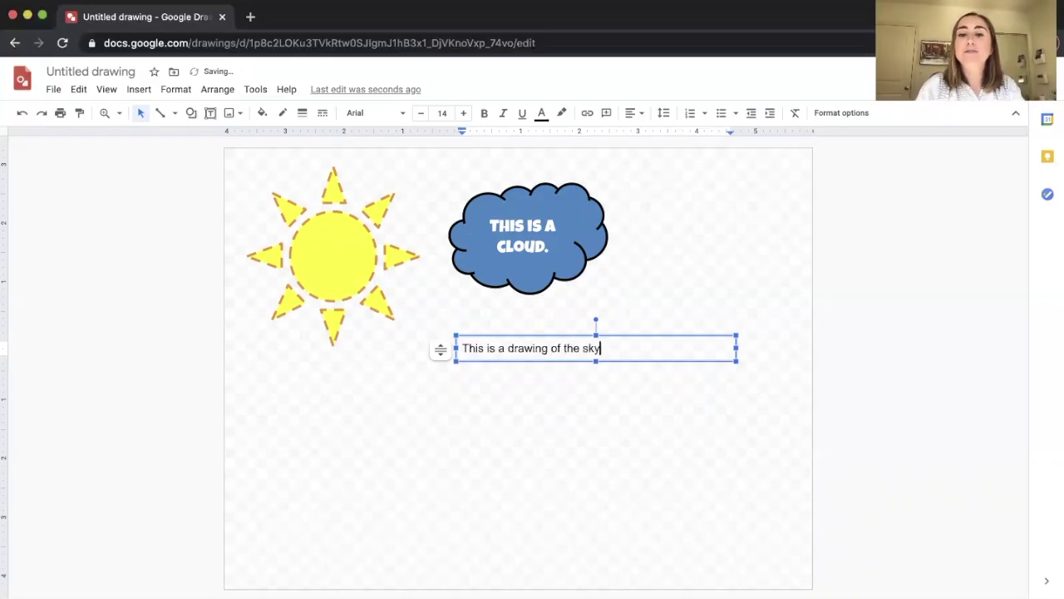
pyautogui.click(774, 506)
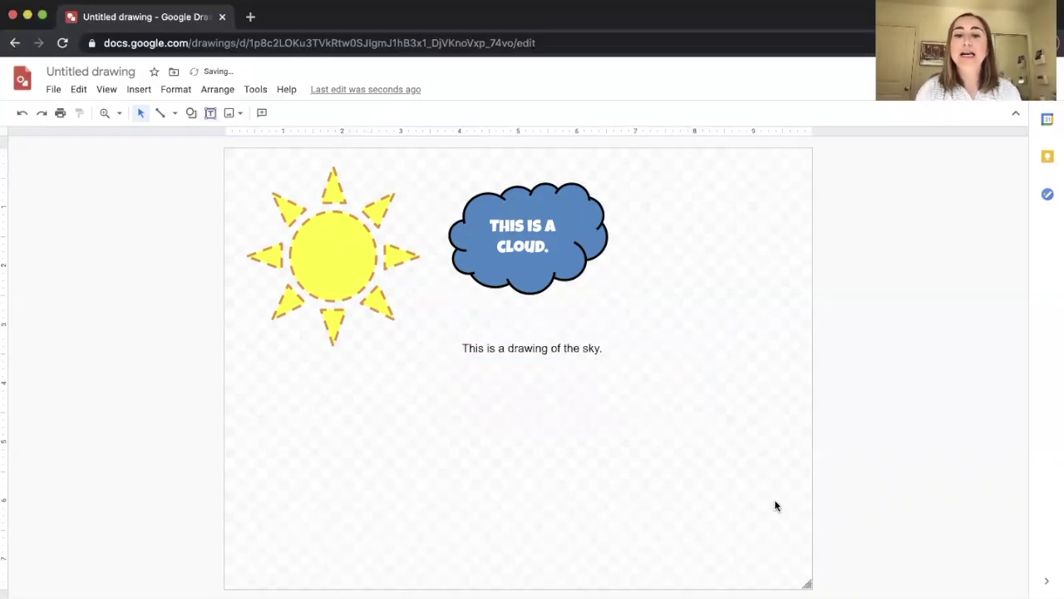
# - Reposition the sun, cloud and caption with the caption lower, then show the Insert image options
pyautogui.moveTo(647, 341)
pyautogui.mouseDown()
pyautogui.moveTo(646, 453)
pyautogui.moveTo(638, 339)
pyautogui.mouseUp()
pyautogui.moveTo(548, 268); pyautogui.dragTo(614, 271)
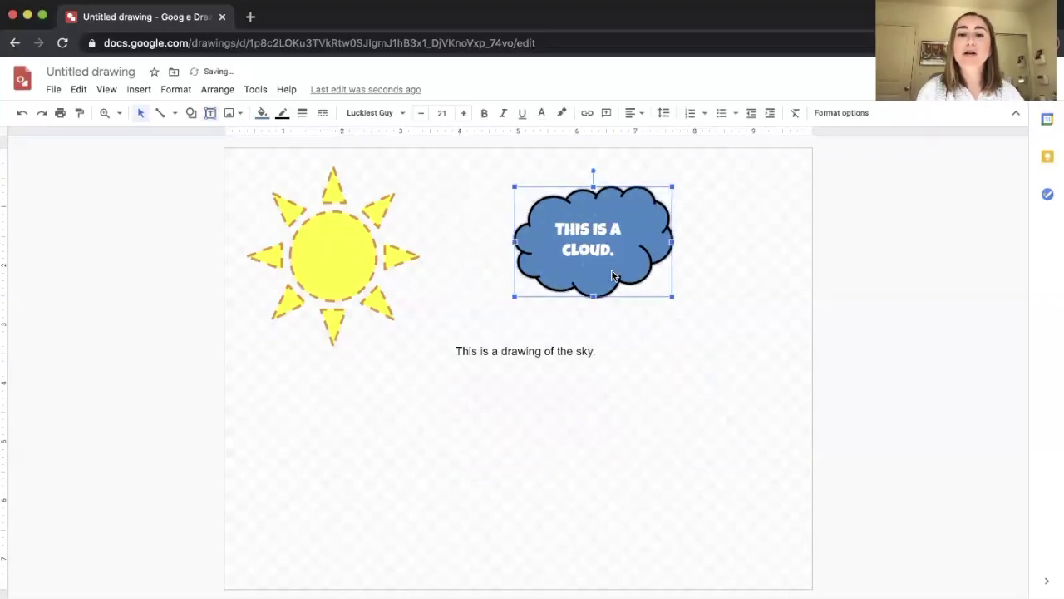
pyautogui.moveTo(328, 288)
pyautogui.mouseDown()
pyautogui.moveTo(327, 353)
pyautogui.moveTo(327, 297)
pyautogui.mouseUp()
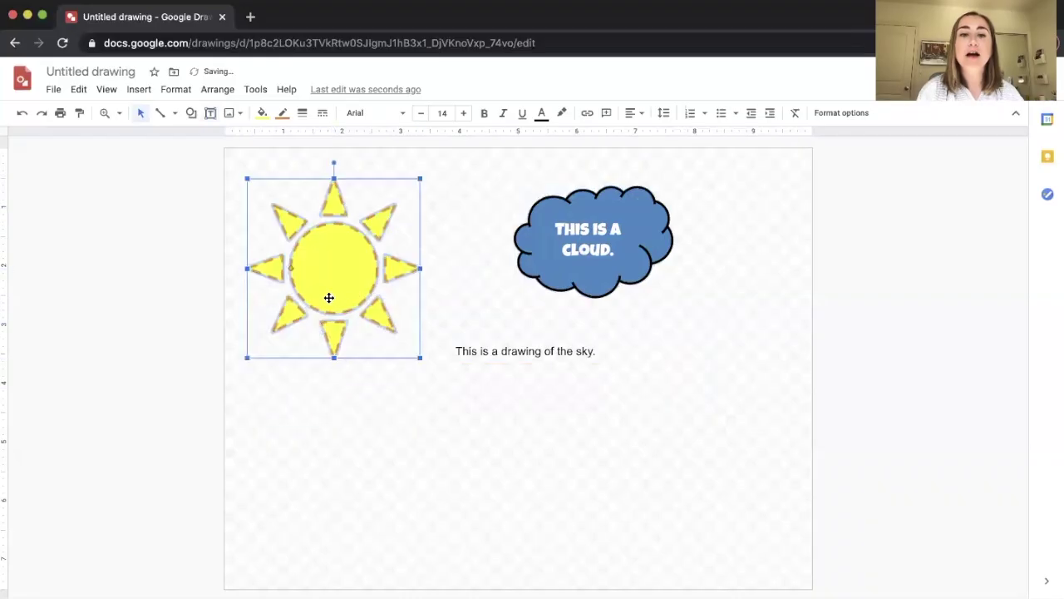
pyautogui.click(544, 349)
pyautogui.moveTo(544, 347); pyautogui.dragTo(533, 355)
pyautogui.moveTo(571, 278); pyautogui.dragTo(524, 295)
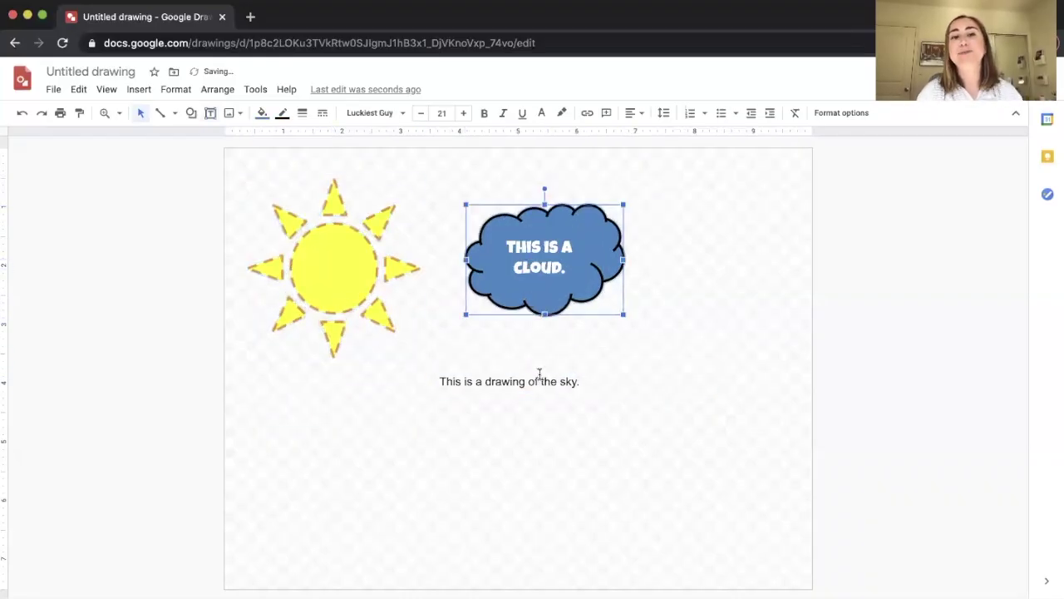
pyautogui.click(529, 413)
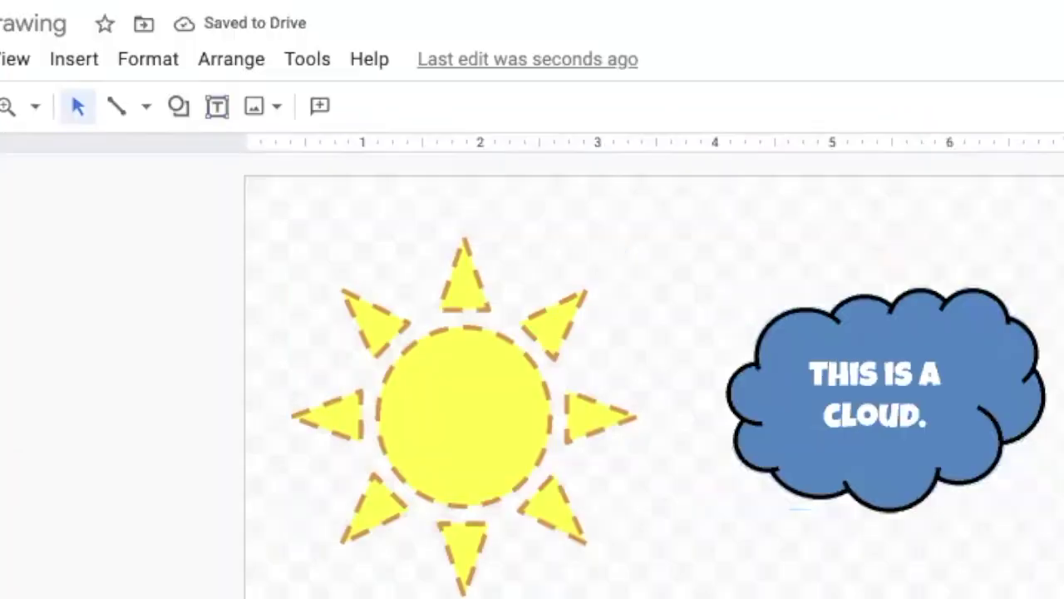
pyautogui.click(255, 111)
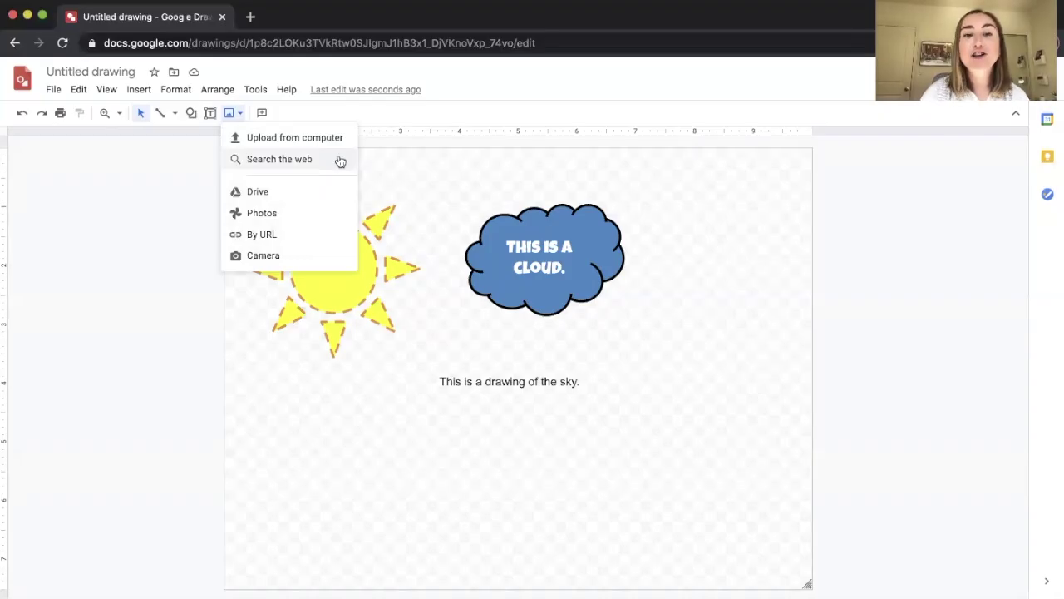
# - Search the web for 'sky' and insert the cloudy blue-sky photo below the caption
pyautogui.click(279, 159)
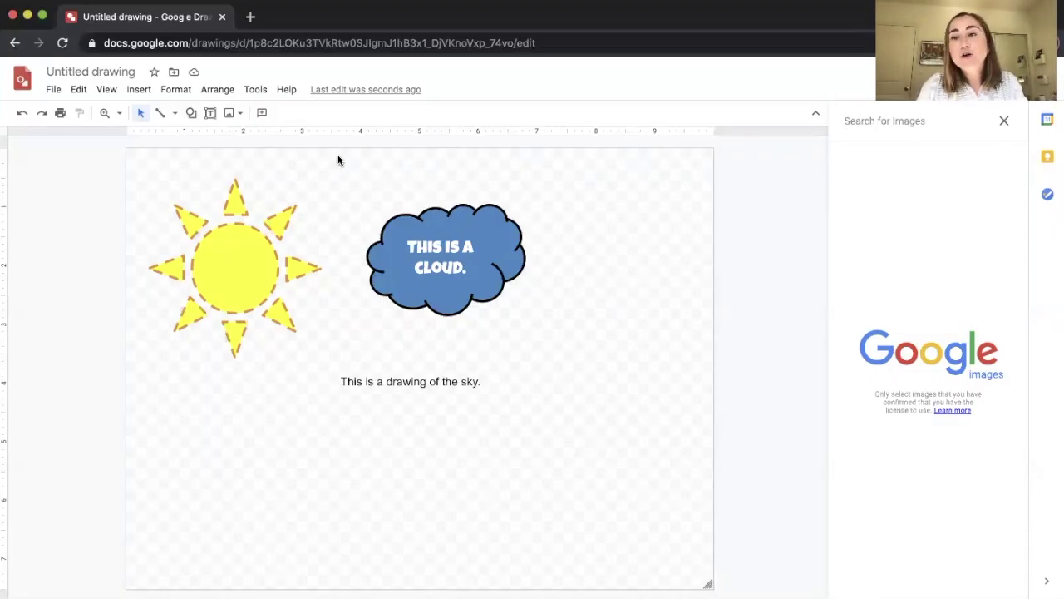
pyautogui.write('sky')
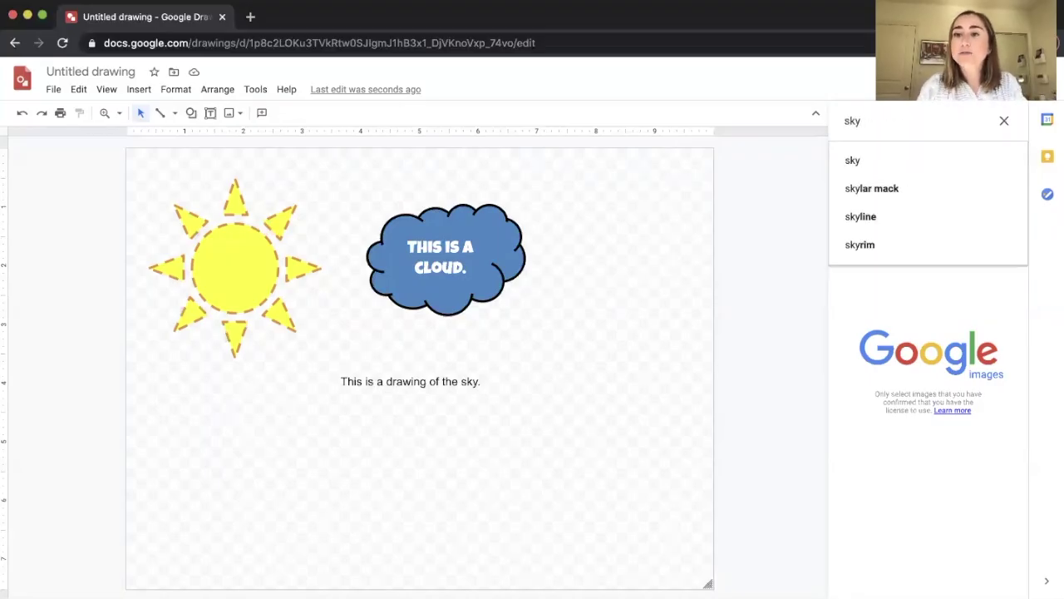
pyautogui.press('Return')
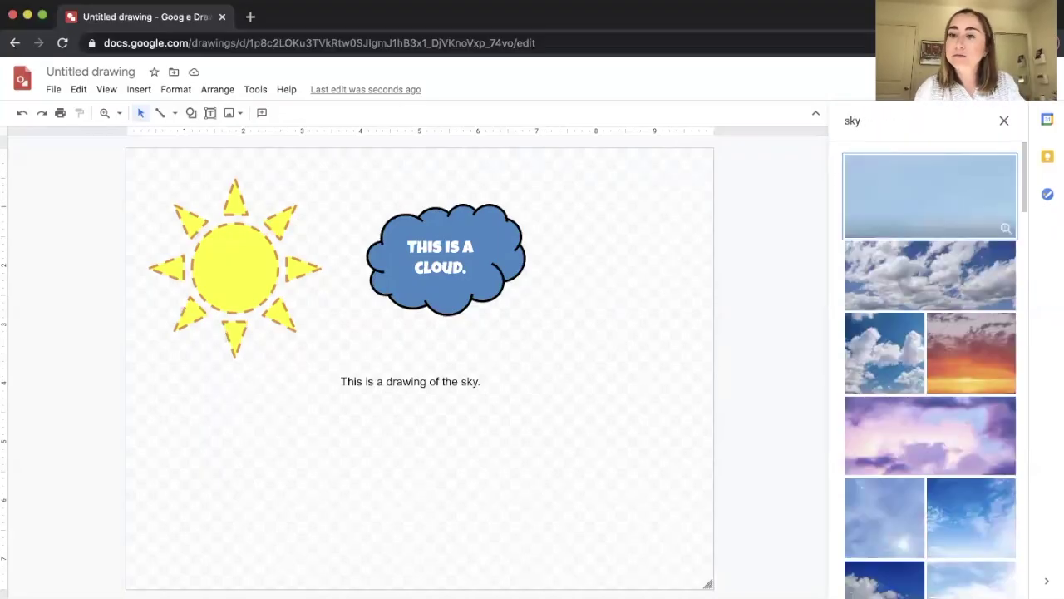
pyautogui.click(934, 283)
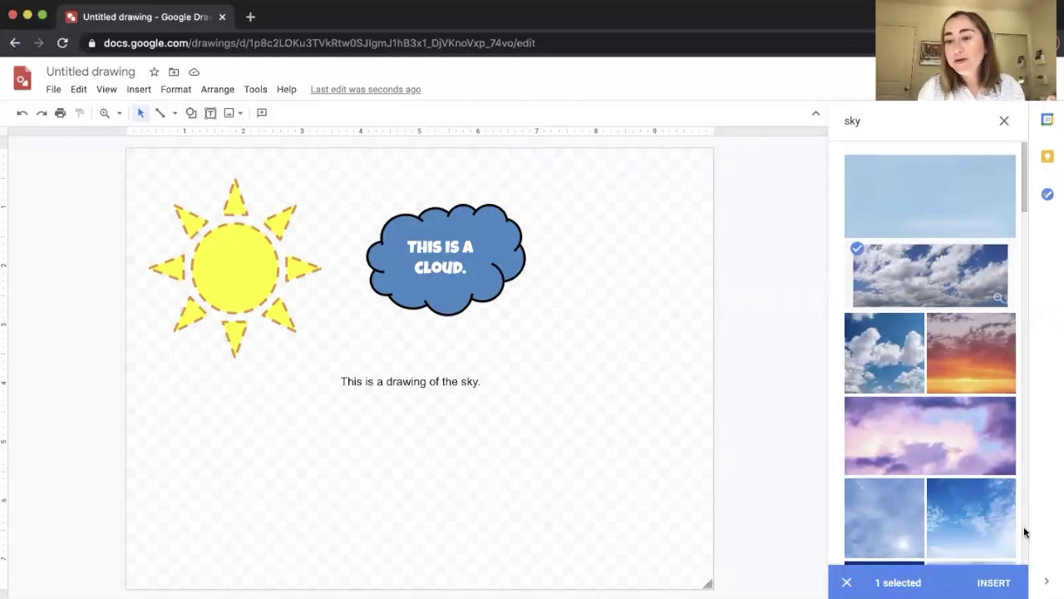
pyautogui.click(994, 582)
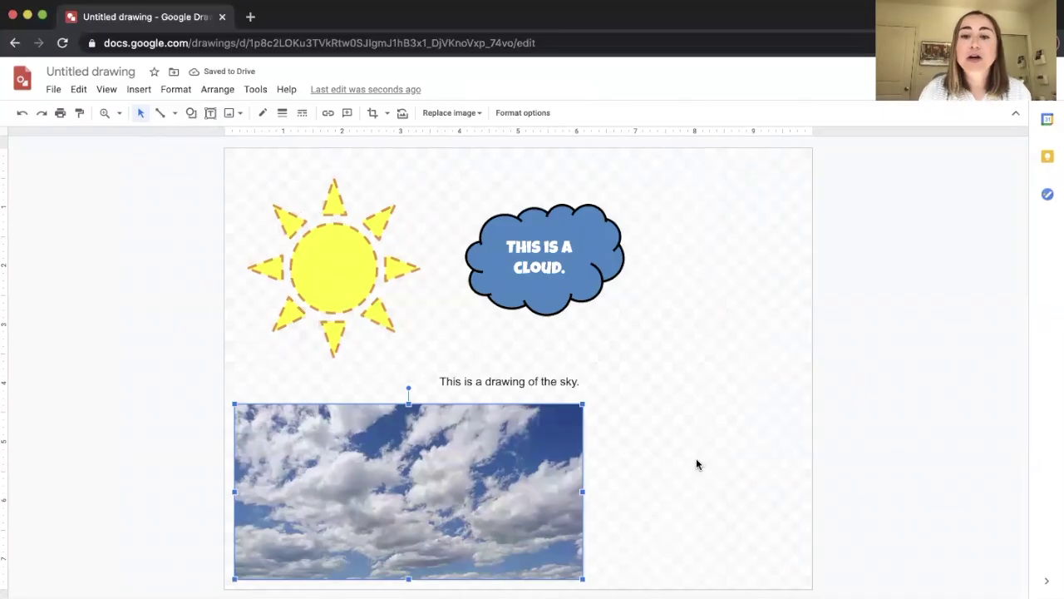
# - Enlarge the sky photo and send it behind the sun, cloud and caption
pyautogui.moveTo(584, 406); pyautogui.dragTo(729, 246)
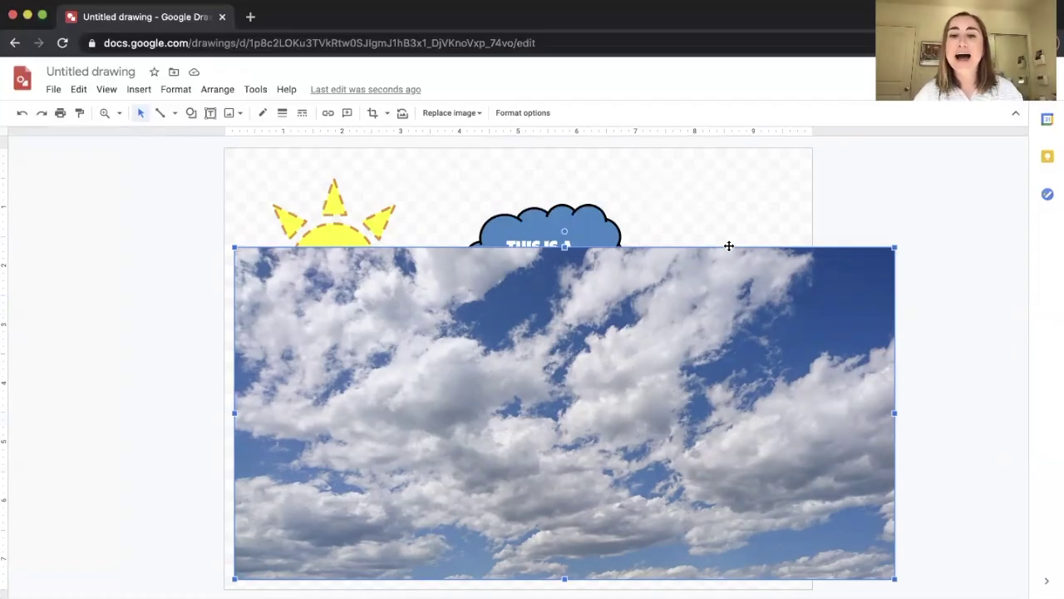
pyautogui.rightClick(448, 382)
pyautogui.moveTo(449, 384)
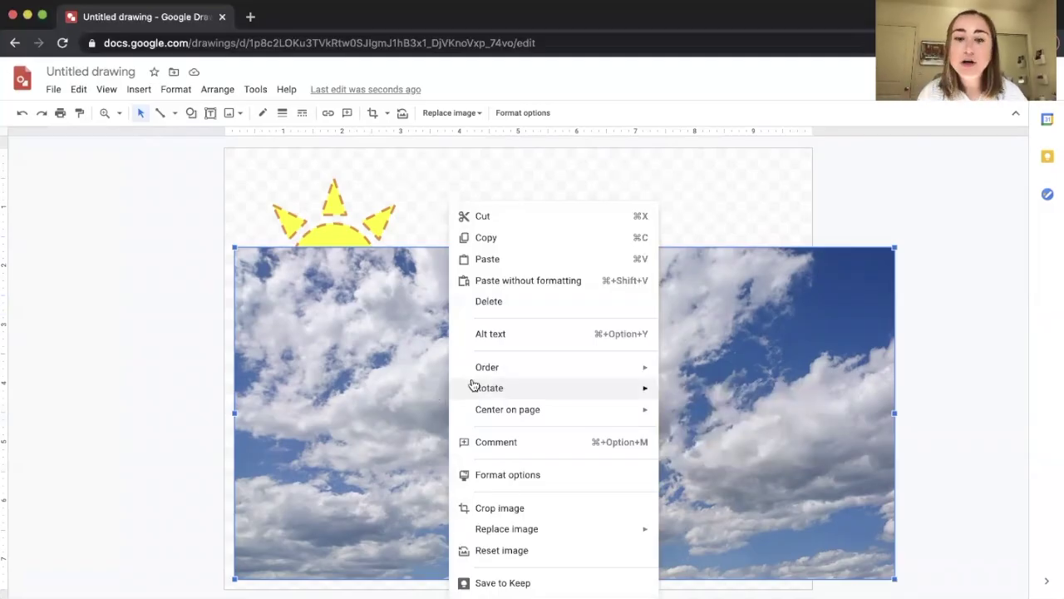
pyautogui.moveTo(563, 366)
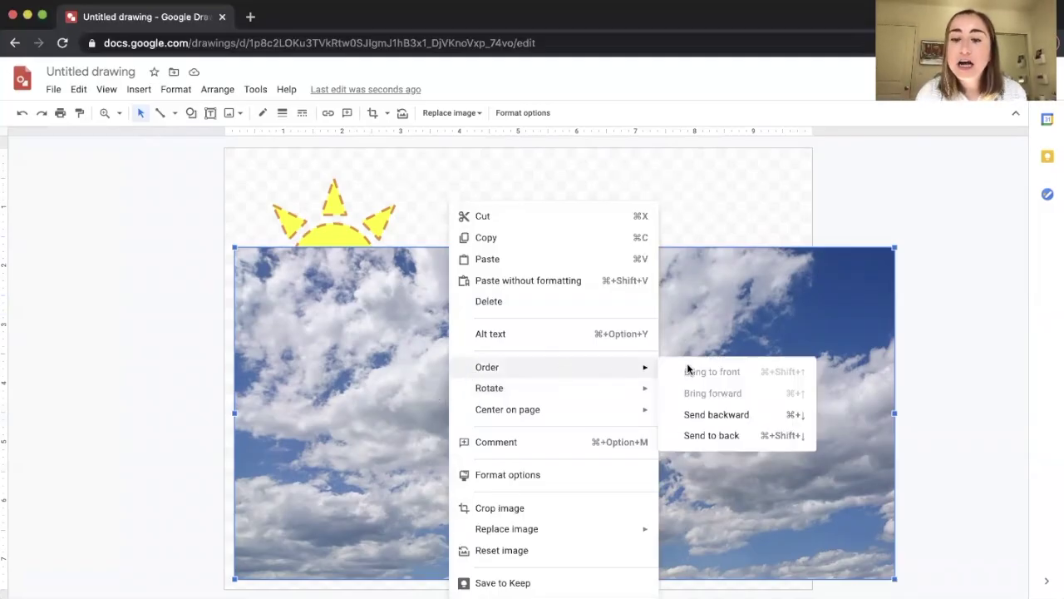
pyautogui.click(690, 436)
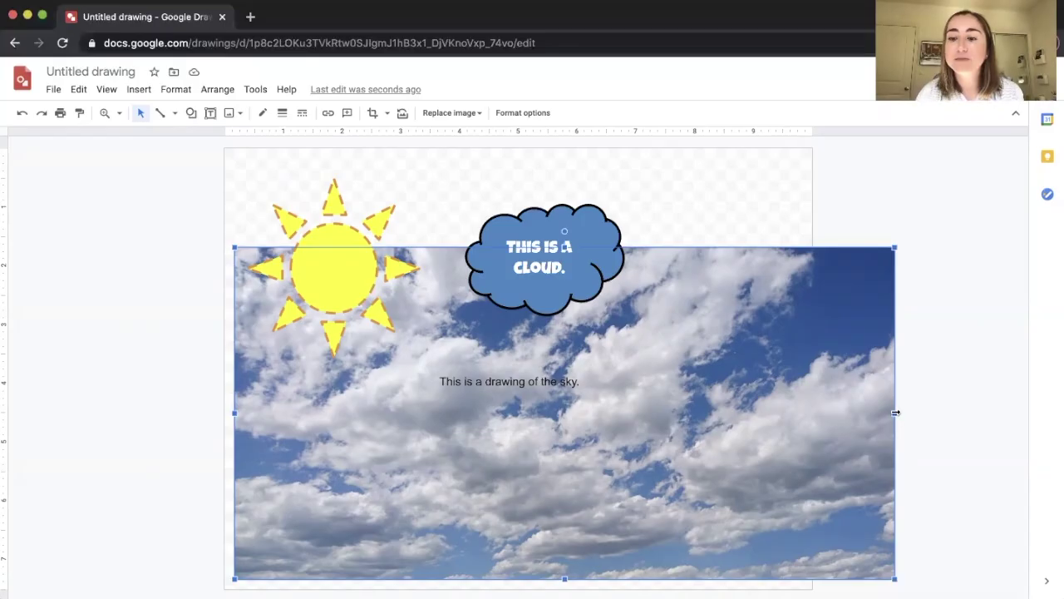
# - Shrink the sky photo to fit below the caption
pyautogui.moveTo(895, 412); pyautogui.dragTo(812, 409)
pyautogui.moveTo(812, 247)
pyautogui.mouseDown()
pyautogui.moveTo(714, 381)
pyautogui.moveTo(541, 515)
pyautogui.mouseUp()
pyautogui.click(770, 367)
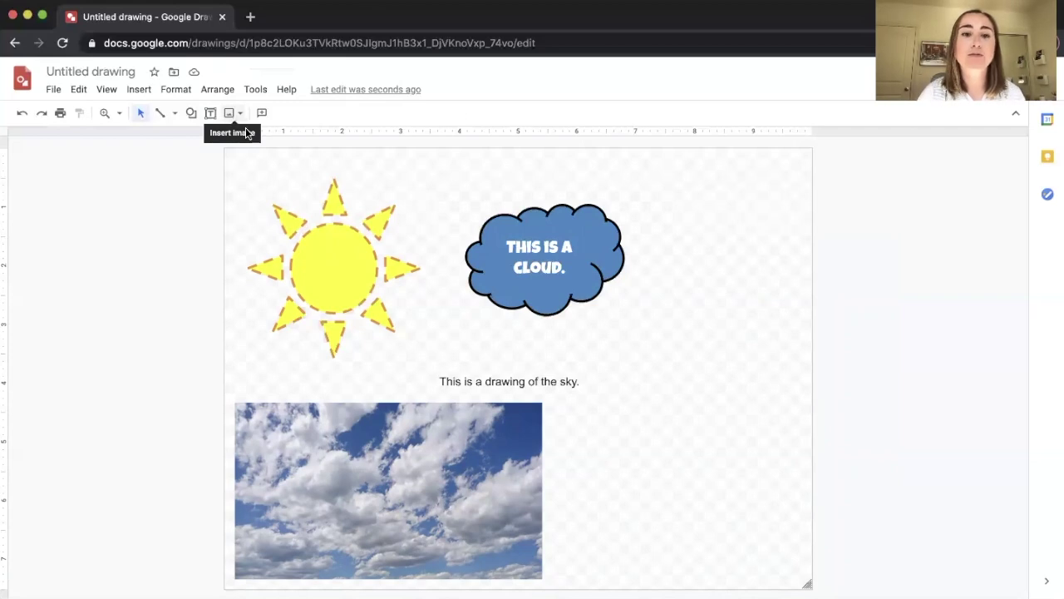
# - Turn on Drop shadow for the dashed yellow sun in Format options
pyautogui.click(323, 241)
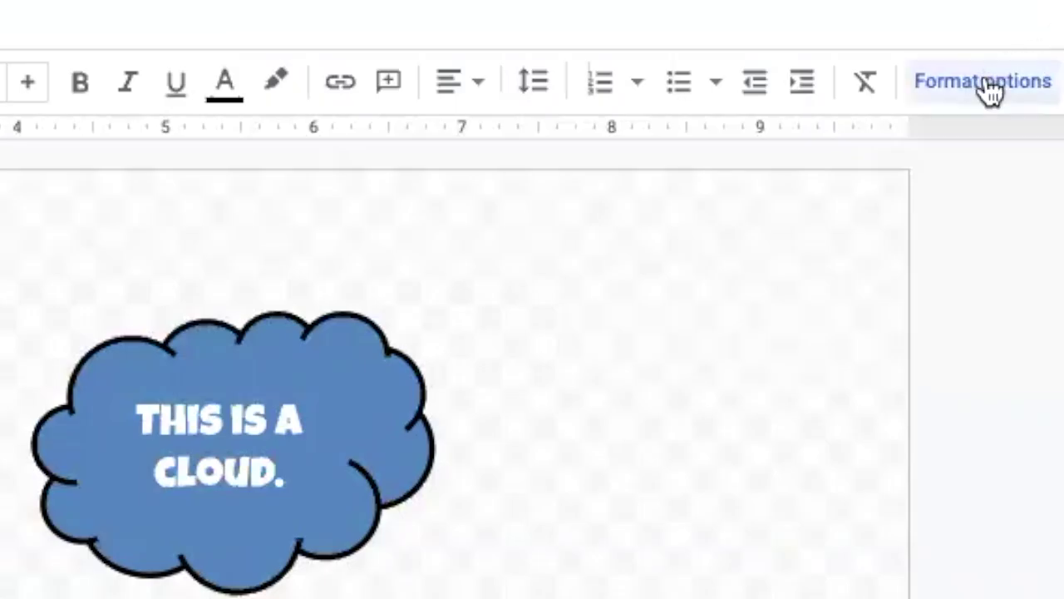
pyautogui.click(990, 83)
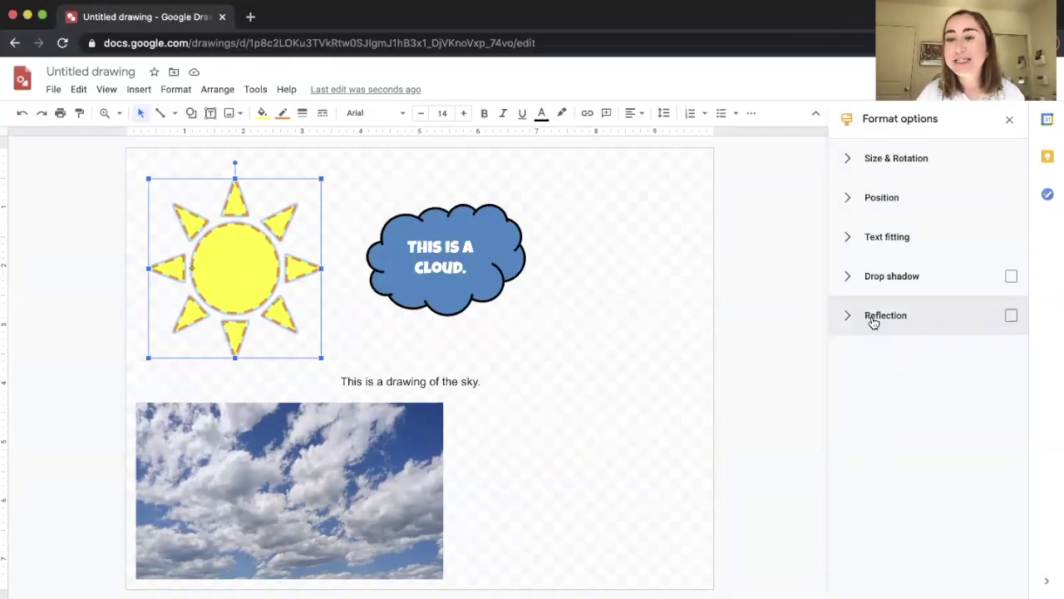
pyautogui.click(1011, 277)
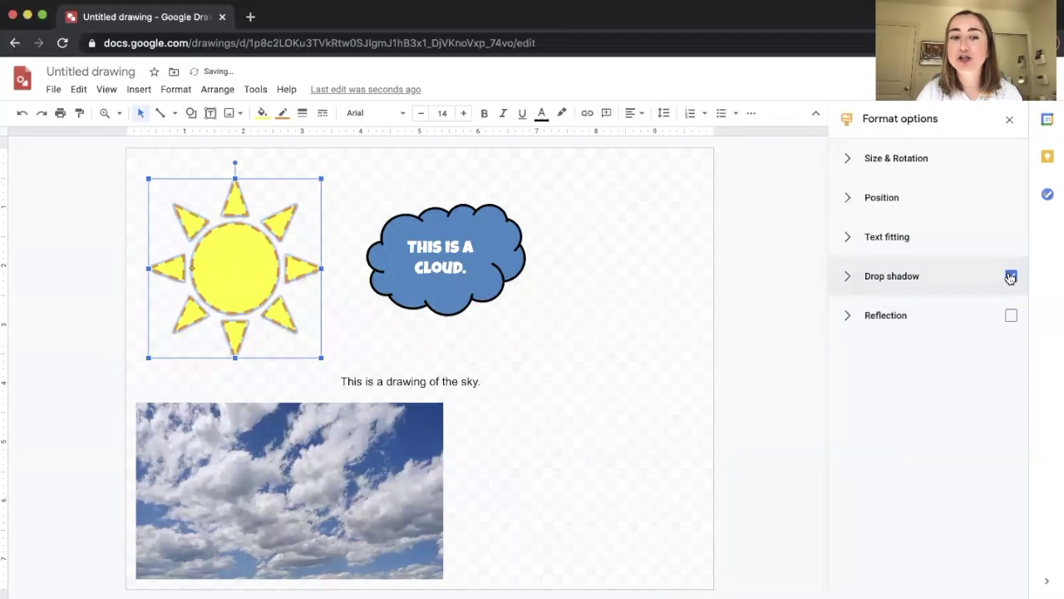
pyautogui.click(709, 346)
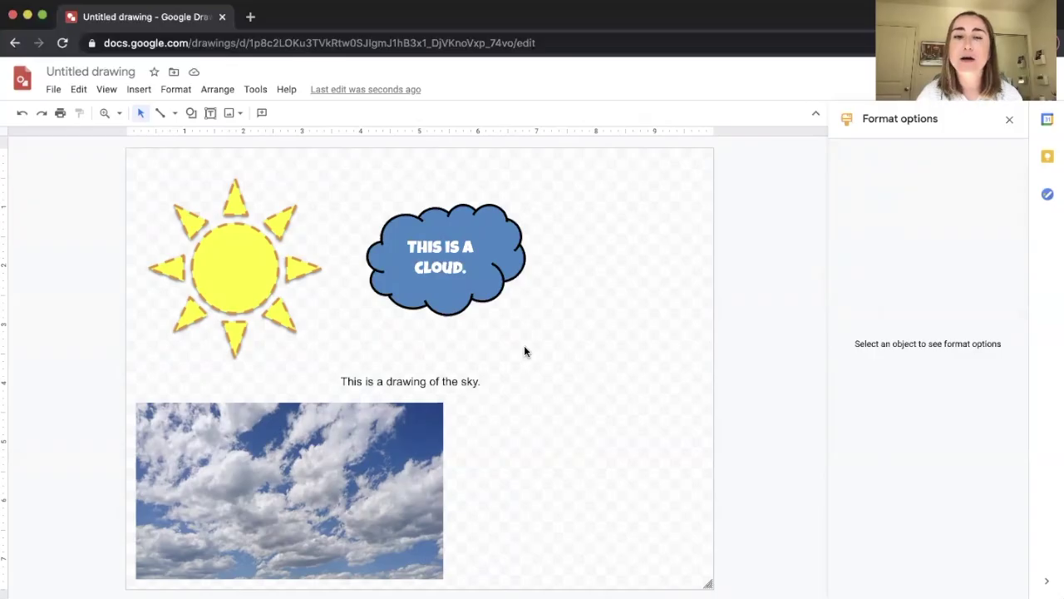
# - Give the cloud a Reflection, adjusting its Transparency, Distance and Size sliders
pyautogui.click(497, 252)
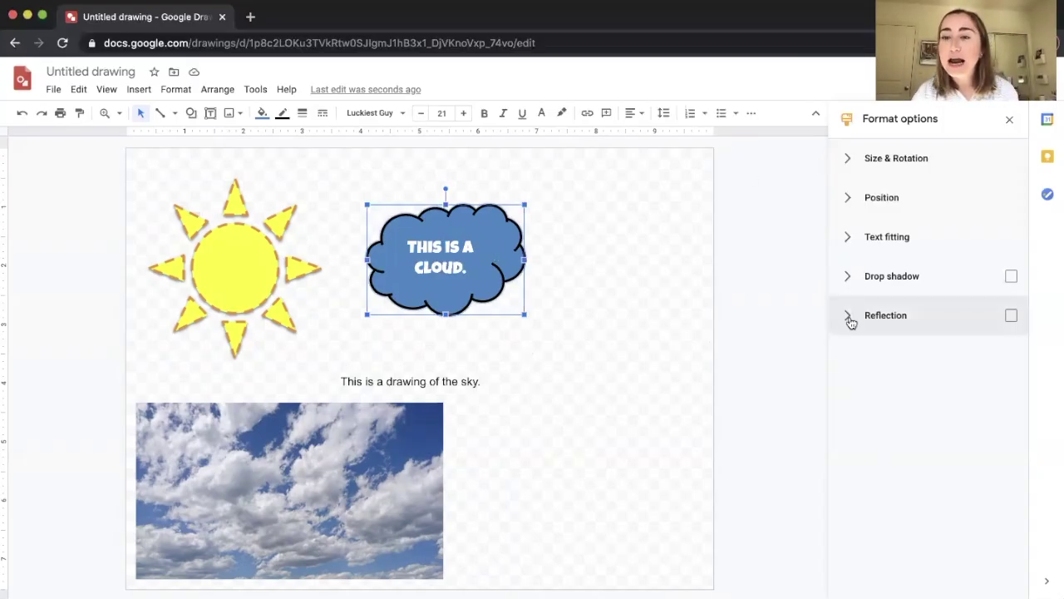
pyautogui.click(1011, 317)
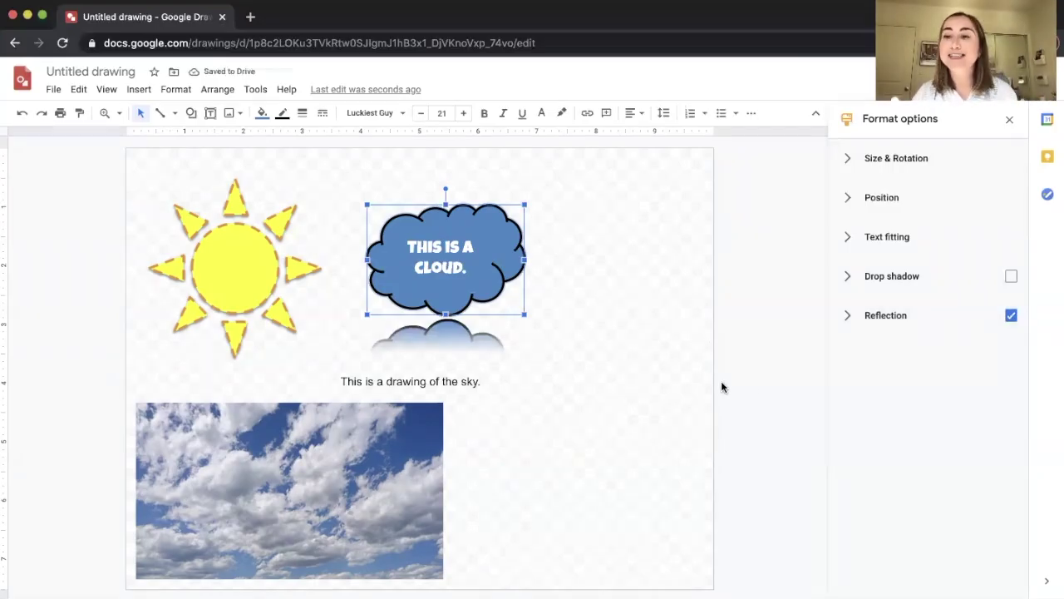
pyautogui.click(842, 315)
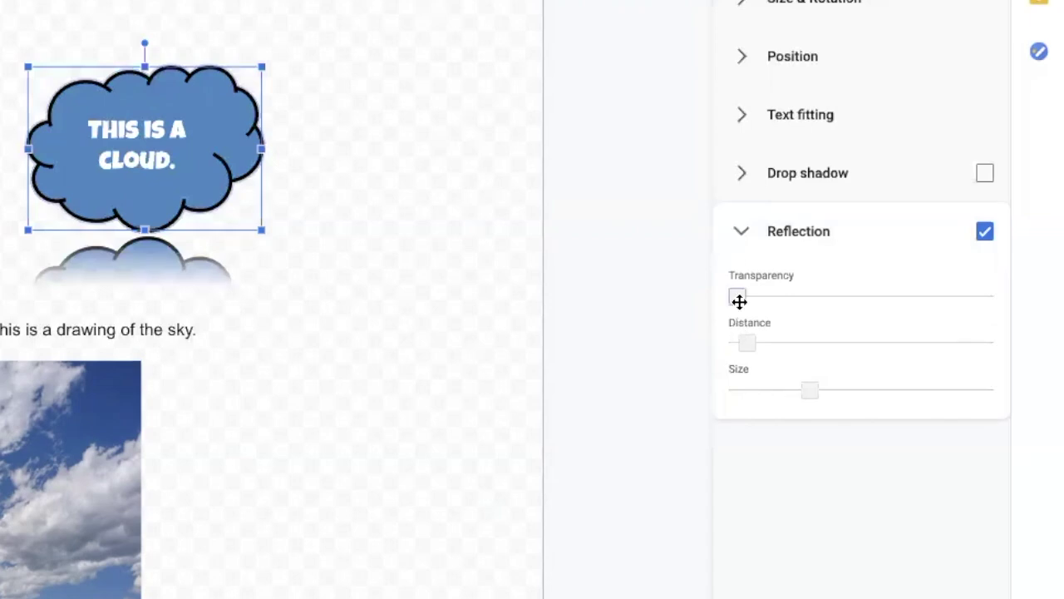
pyautogui.moveTo(739, 297); pyautogui.dragTo(766, 298)
pyautogui.moveTo(751, 340); pyautogui.dragTo(795, 339)
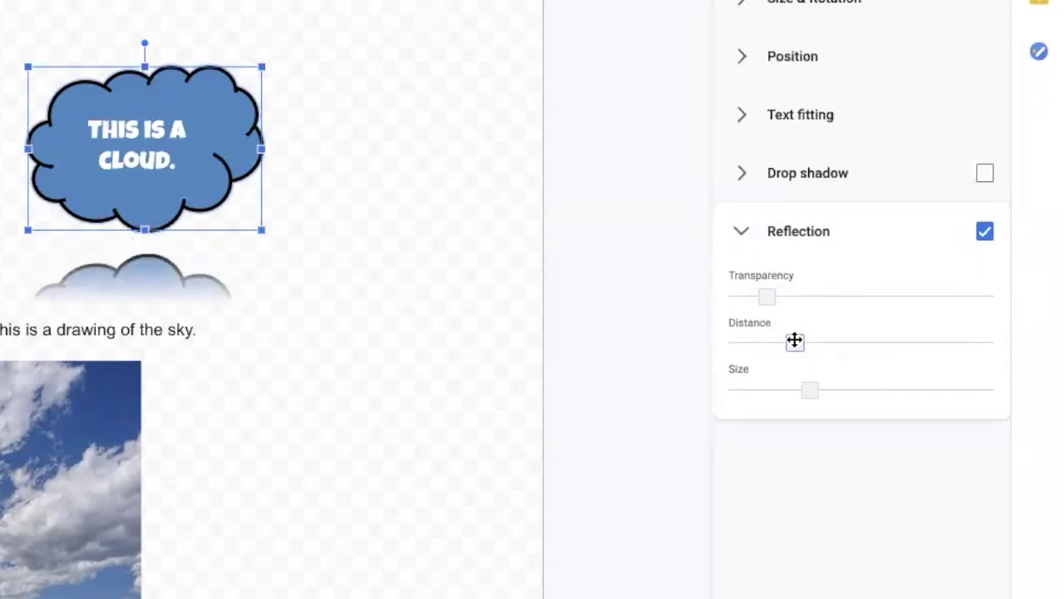
pyautogui.moveTo(808, 390); pyautogui.dragTo(782, 402)
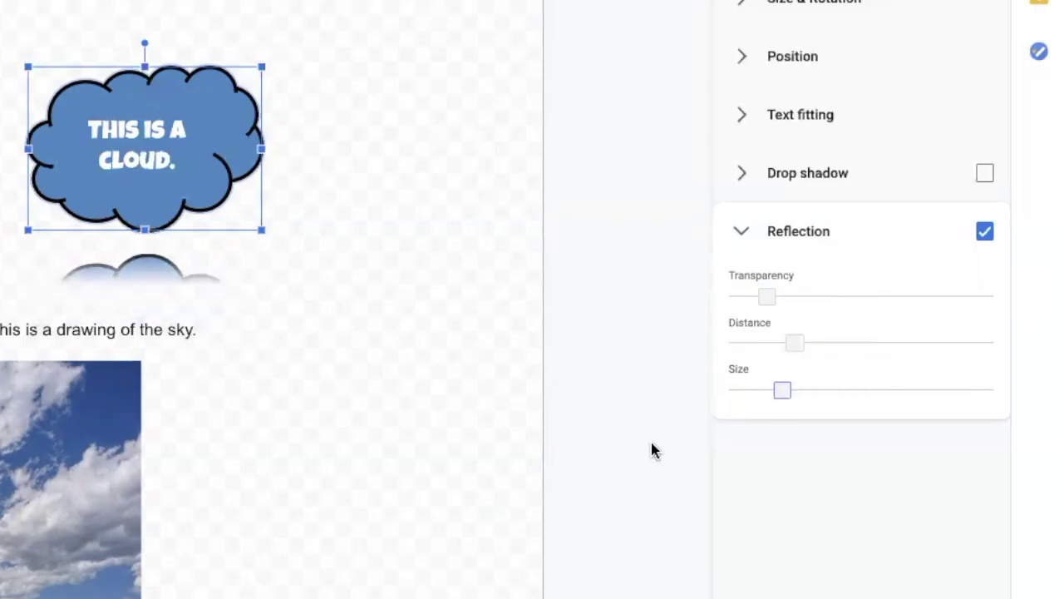
pyautogui.click(608, 474)
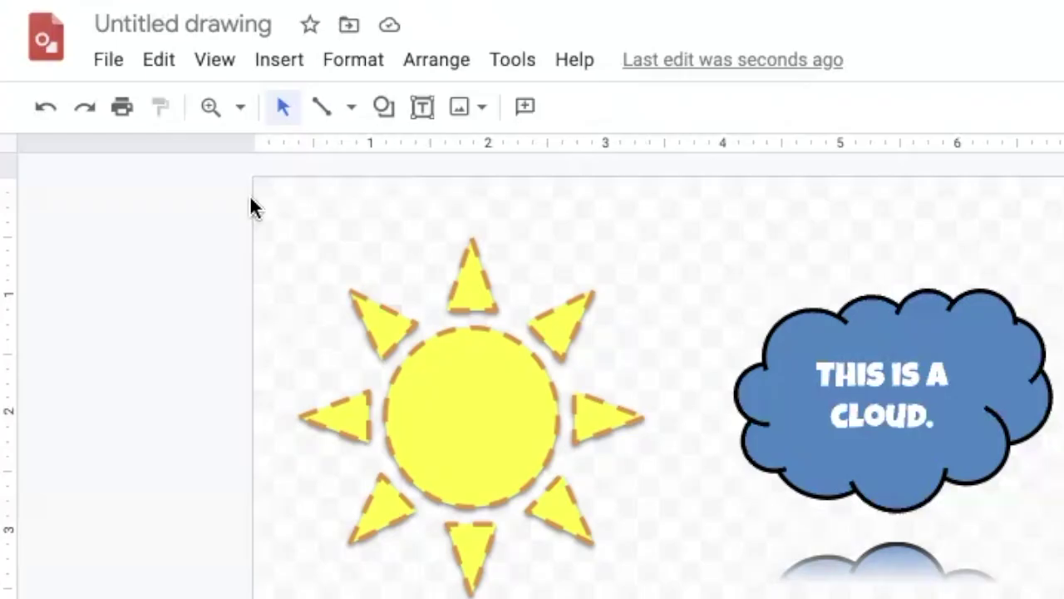
# - Rename the untitled drawing to 'Sky Drawing'
pyautogui.click(178, 18)
pyautogui.write('Sky Drawing')
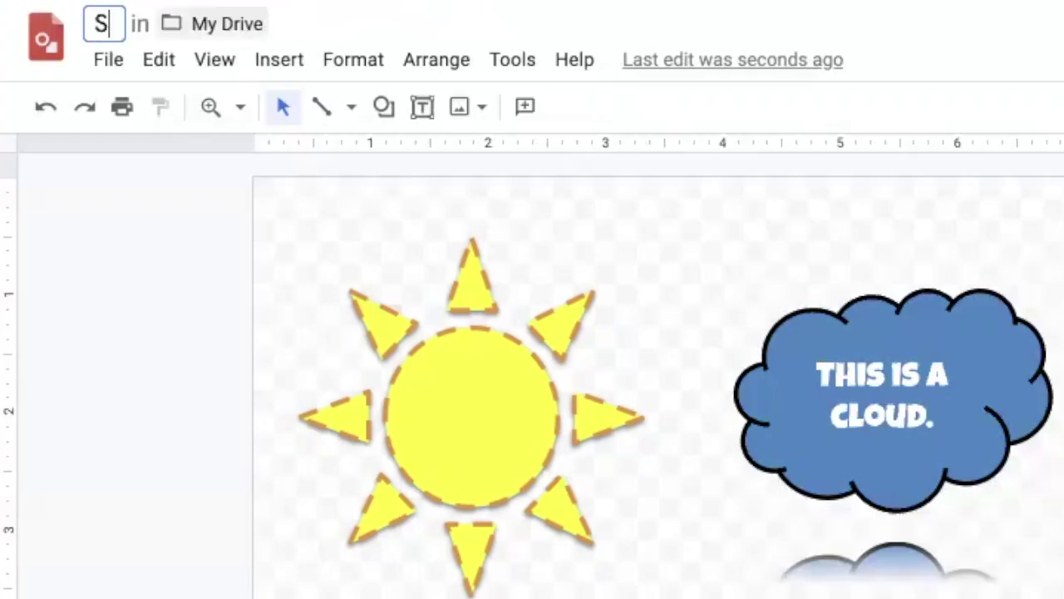
pyautogui.click(191, 293)
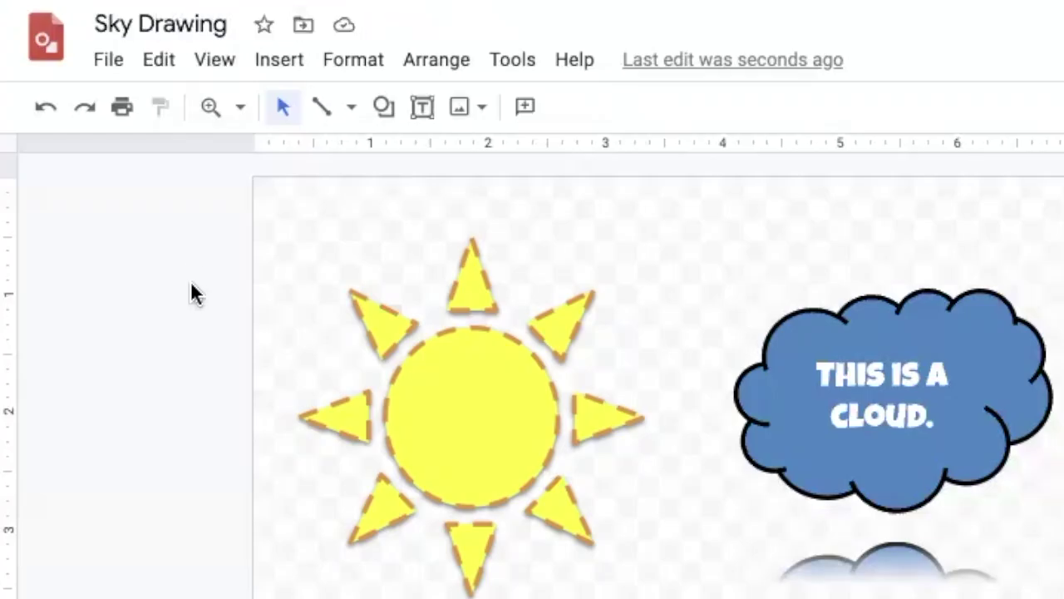
# - Browse the File menu with its Download submenu, then the Insert menu
pyautogui.click(106, 60)
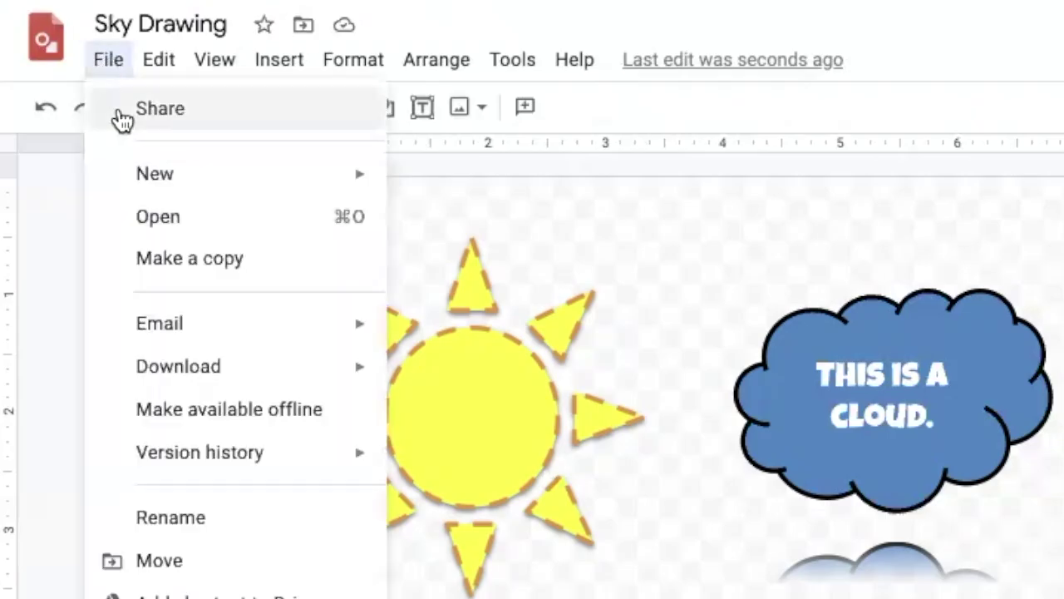
pyautogui.moveTo(188, 377)
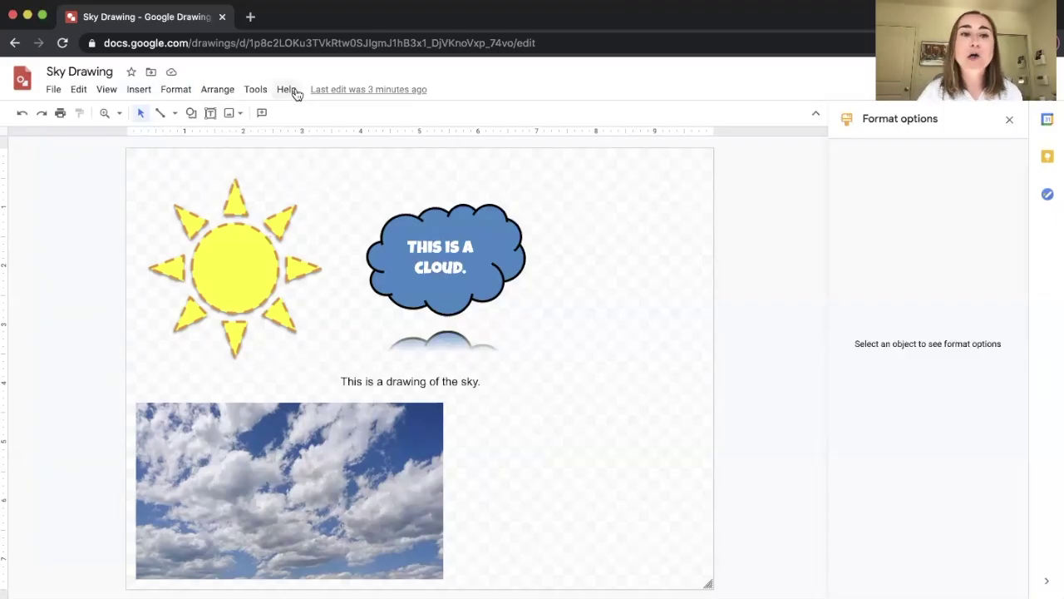
pyautogui.click(148, 91)
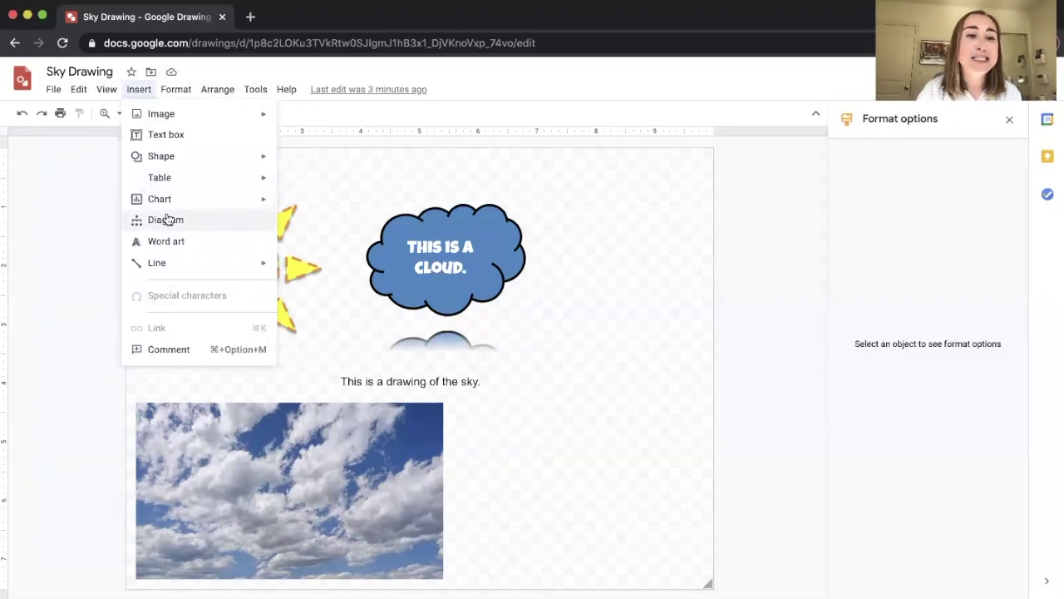
pyautogui.moveTo(173, 264)
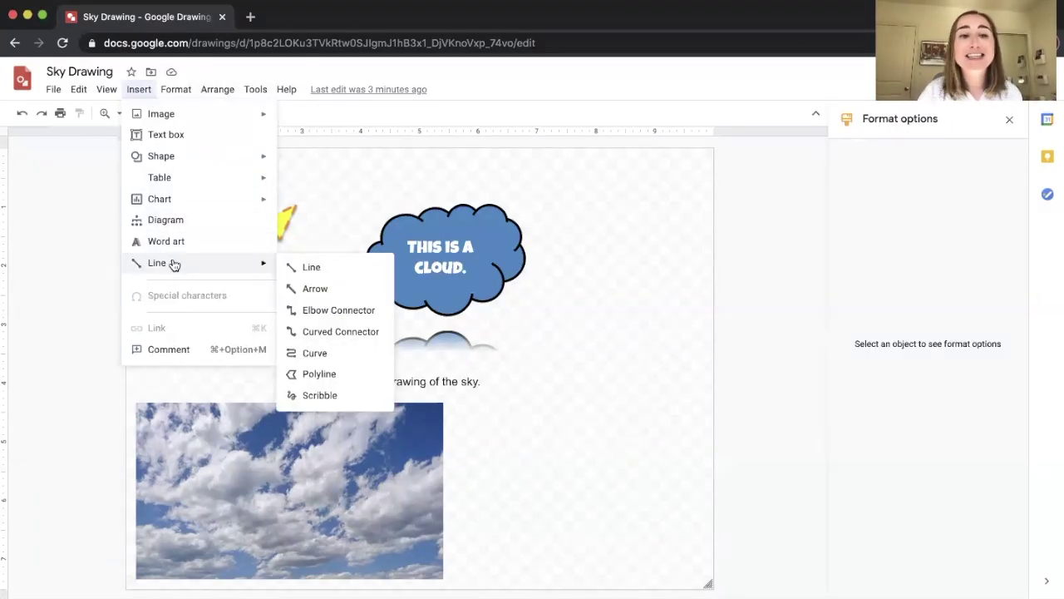
pyautogui.moveTo(174, 91)
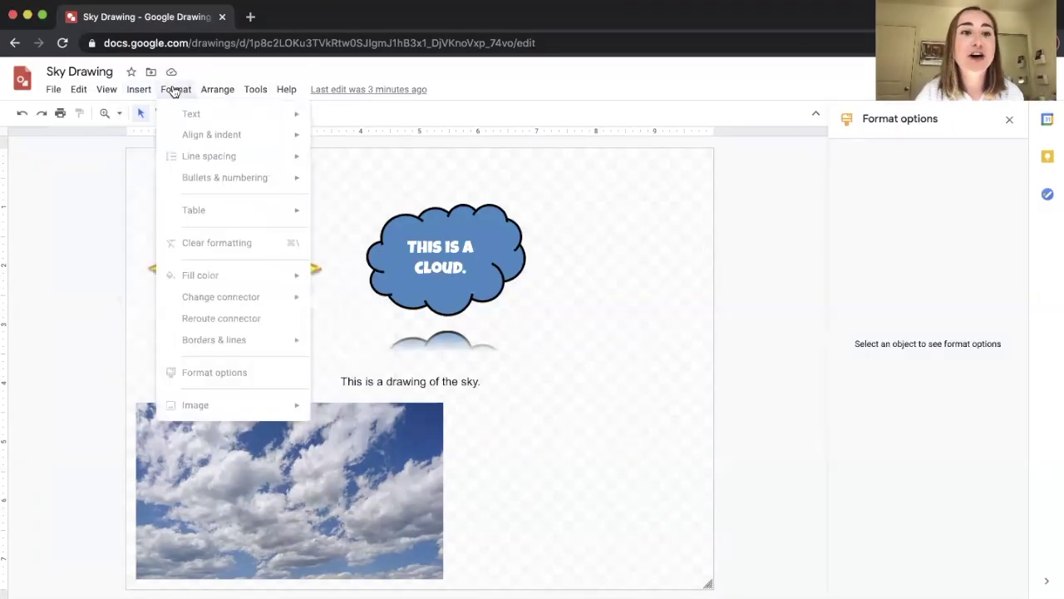
pyautogui.moveTo(214, 90)
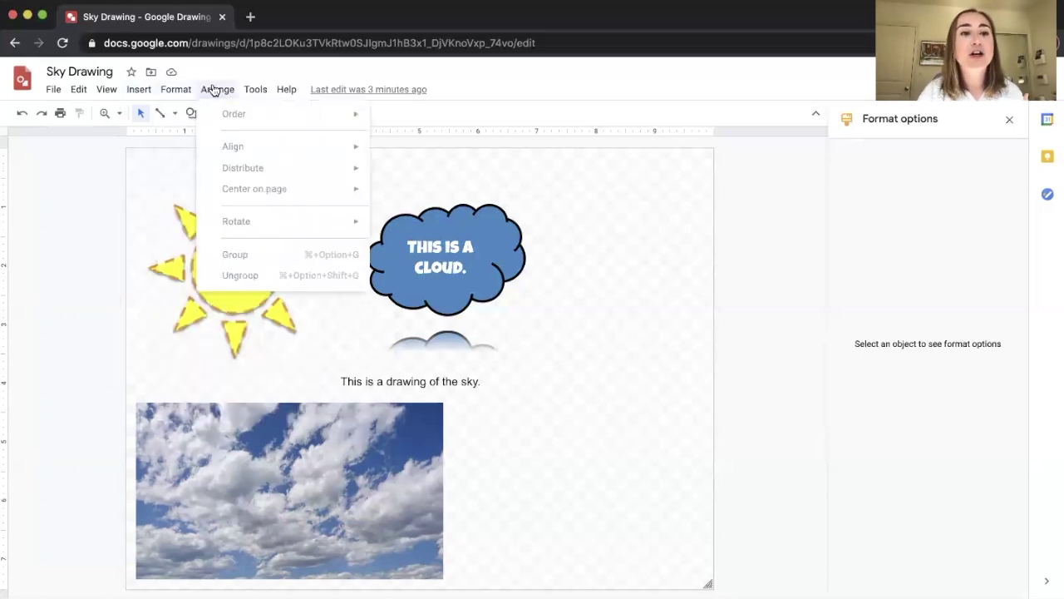
pyautogui.click(154, 181)
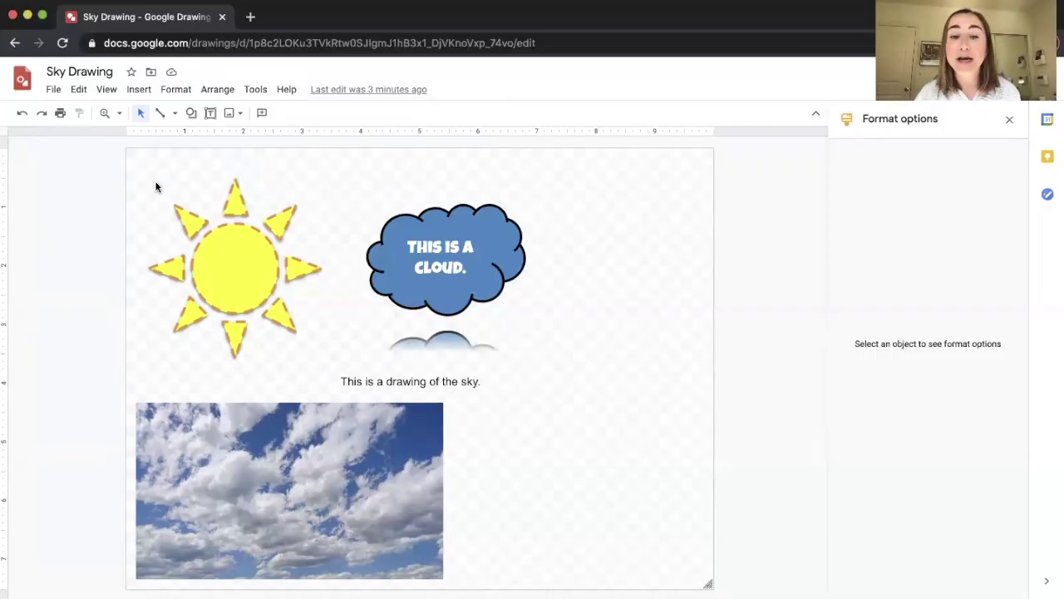